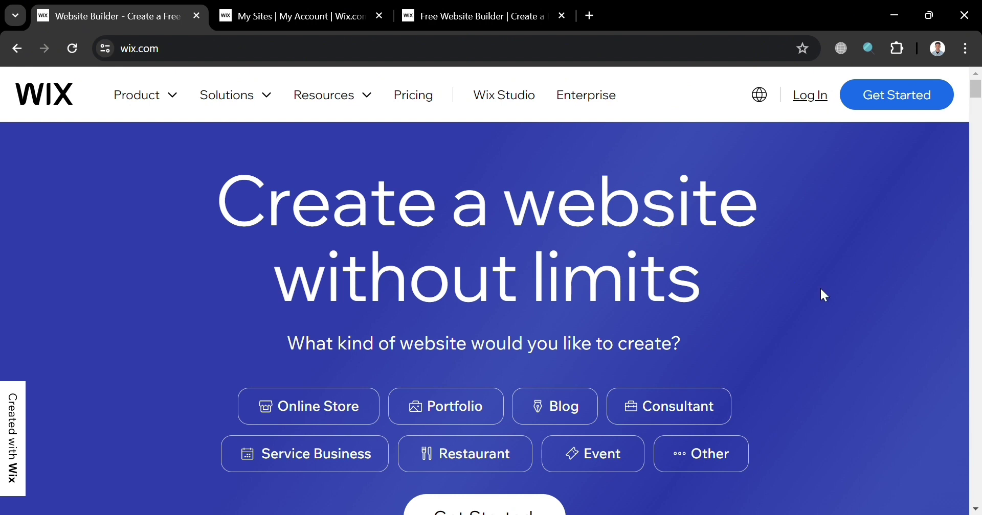
# Step: Dismiss the resources overview and scroll through the rest of the page
pyautogui.scroll(-2, 821, 290)
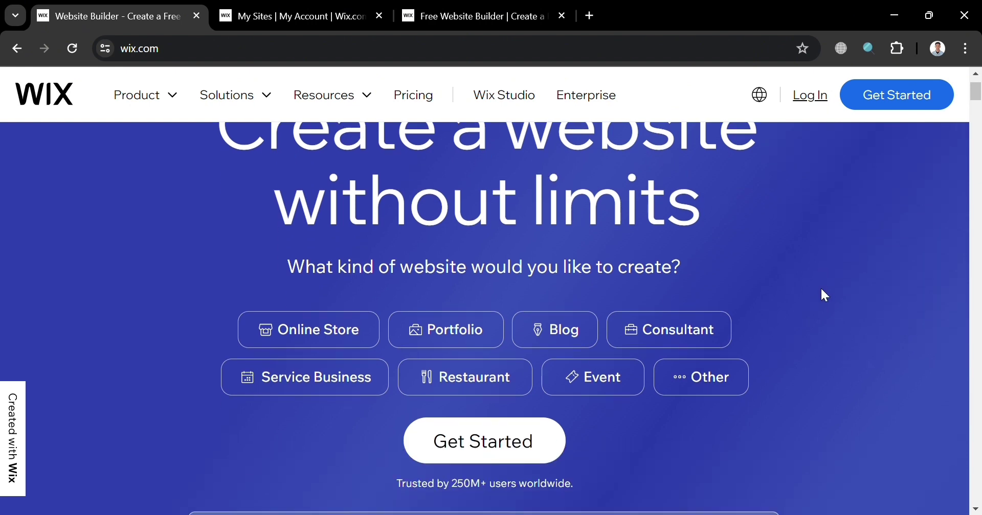
pyautogui.scroll(2, 821, 291)
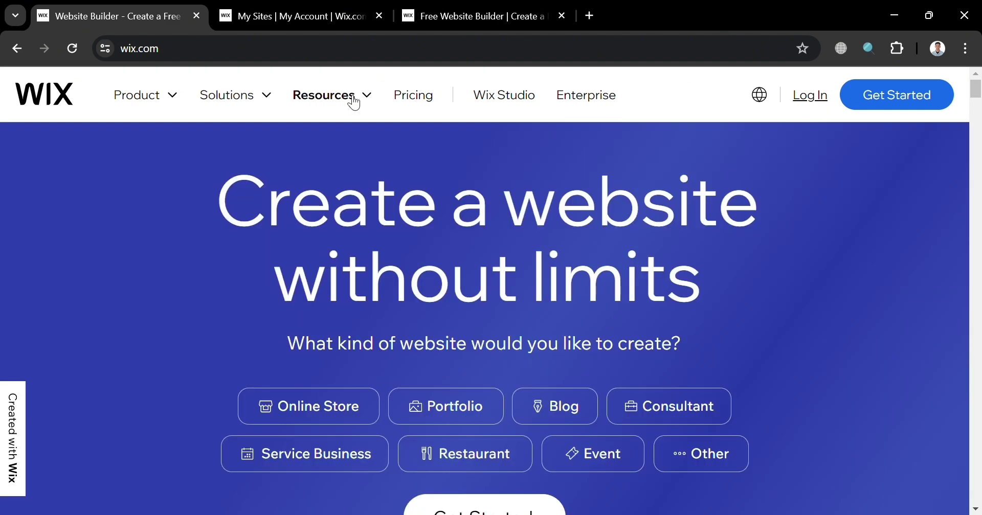
pyautogui.moveTo(374, 106)
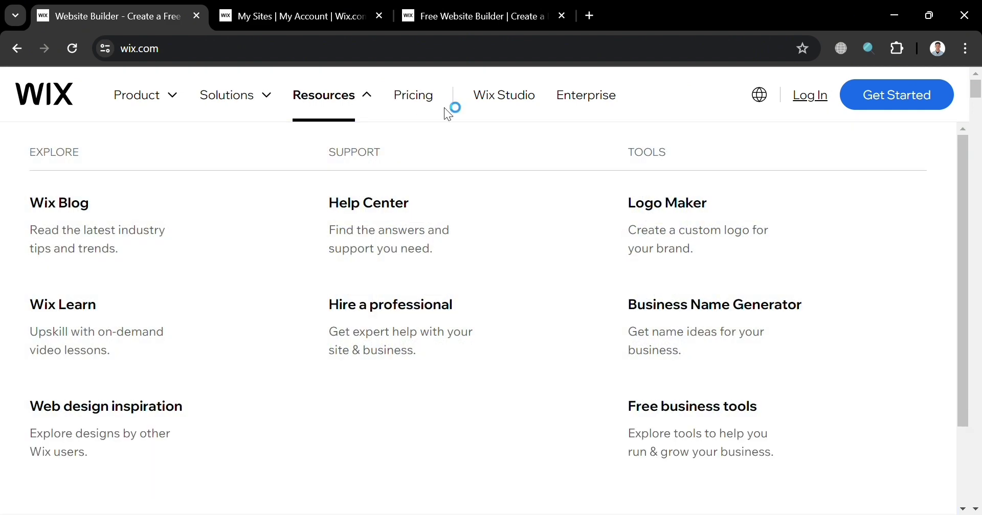
pyautogui.click(377, 99)
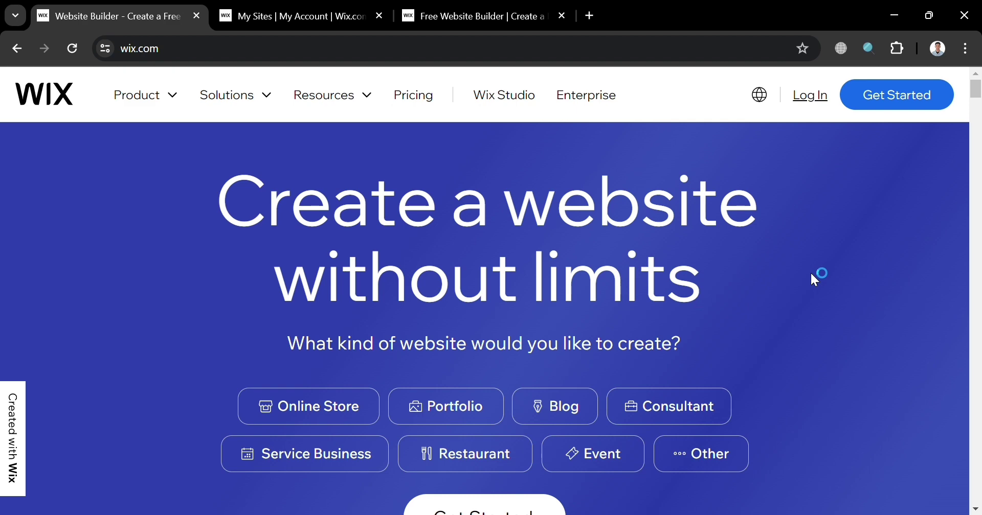
pyautogui.scroll(-10, 811, 271)
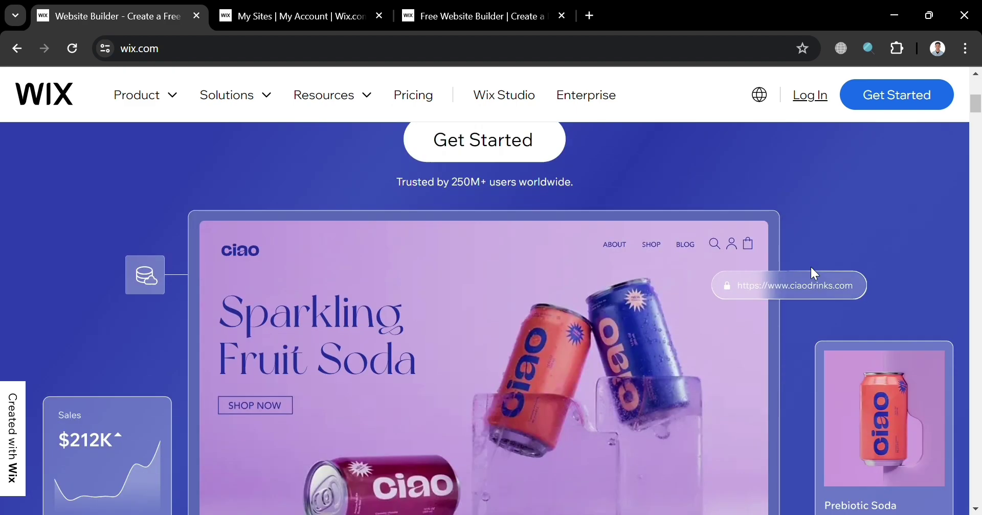
pyautogui.scroll(-12, 811, 269)
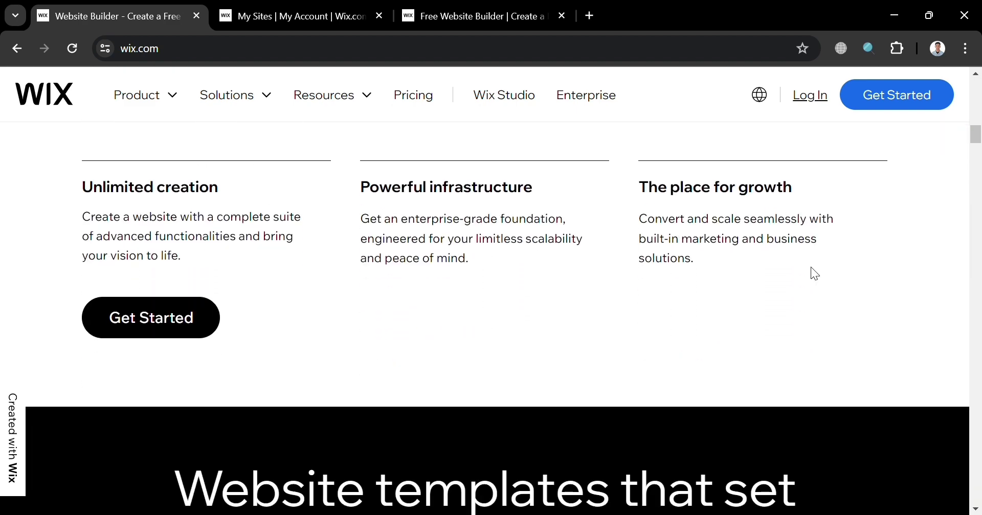
pyautogui.scroll(9, 811, 269)
pyautogui.scroll(-7, 814, 274)
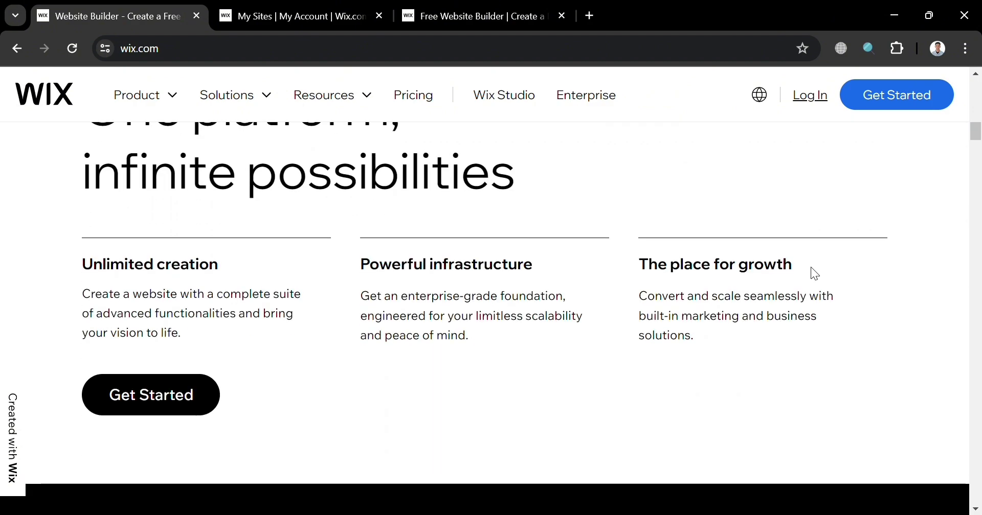
pyautogui.scroll(-13, 814, 274)
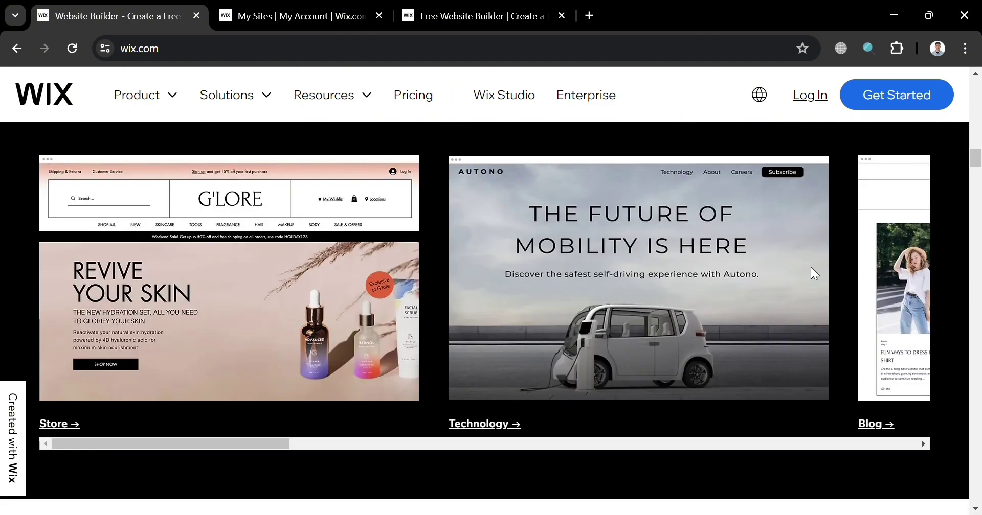
pyautogui.scroll(-12, 817, 275)
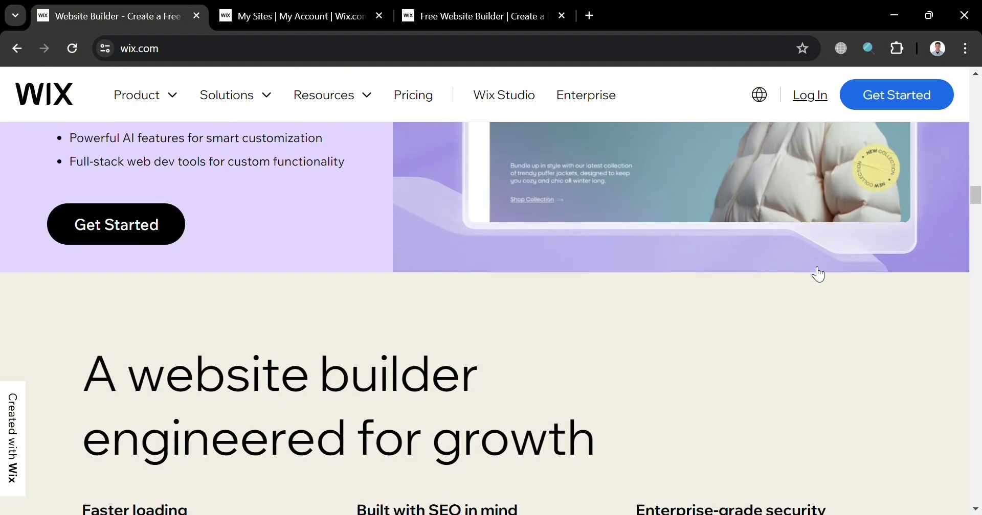
pyautogui.scroll(-6, 816, 281)
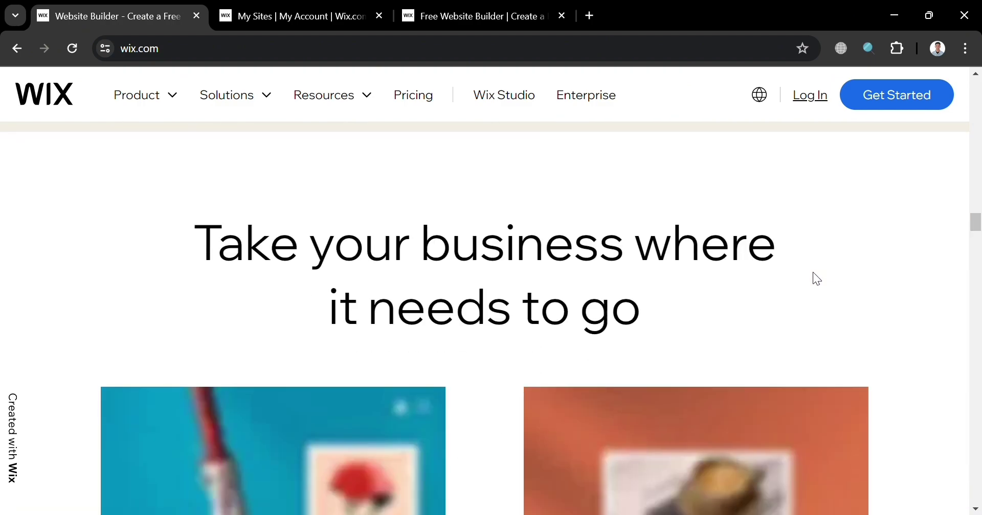
pyautogui.scroll(-10, 816, 278)
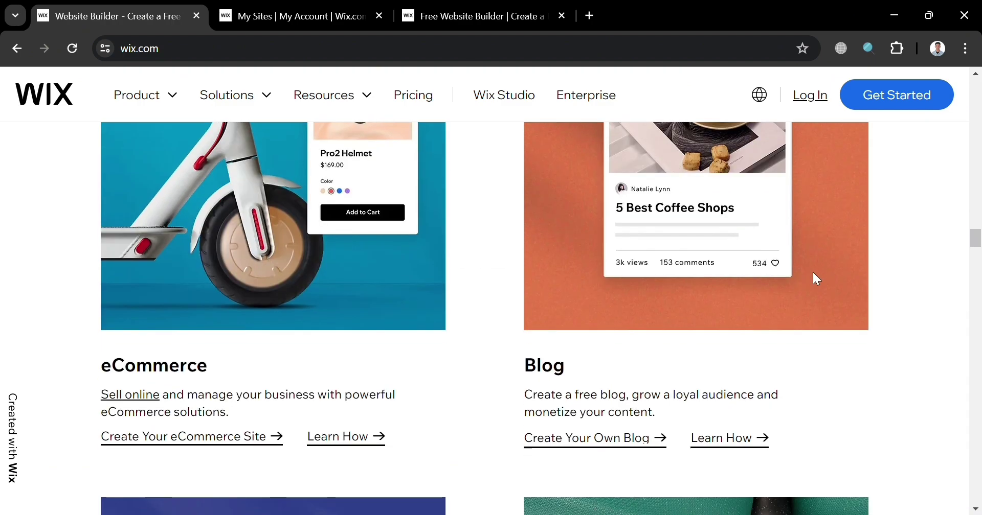
pyautogui.scroll(-10, 812, 274)
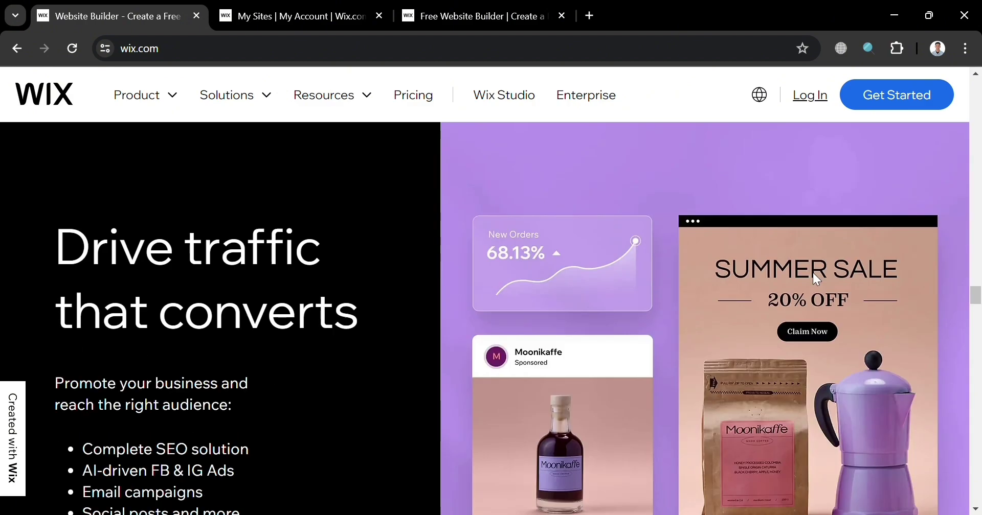
pyautogui.scroll(-10, 820, 281)
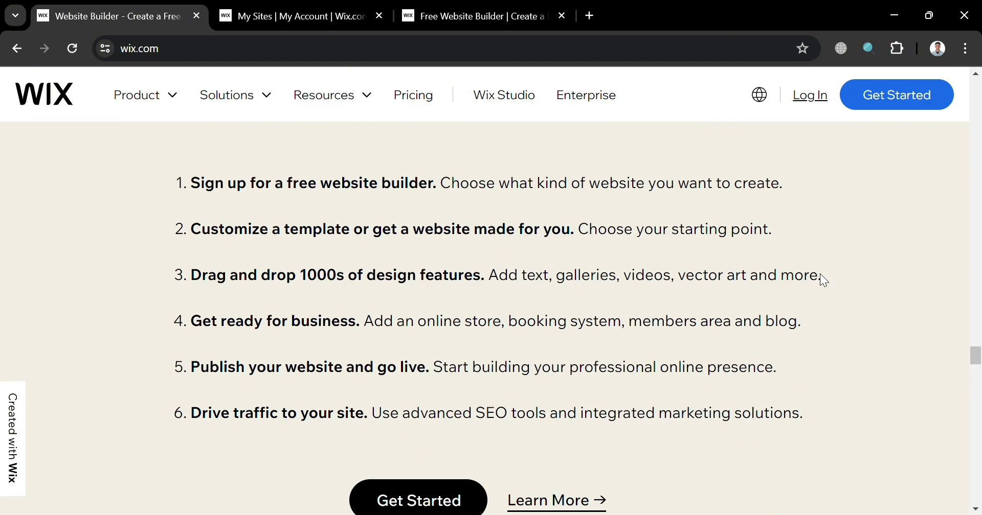
pyautogui.scroll(-10, 827, 281)
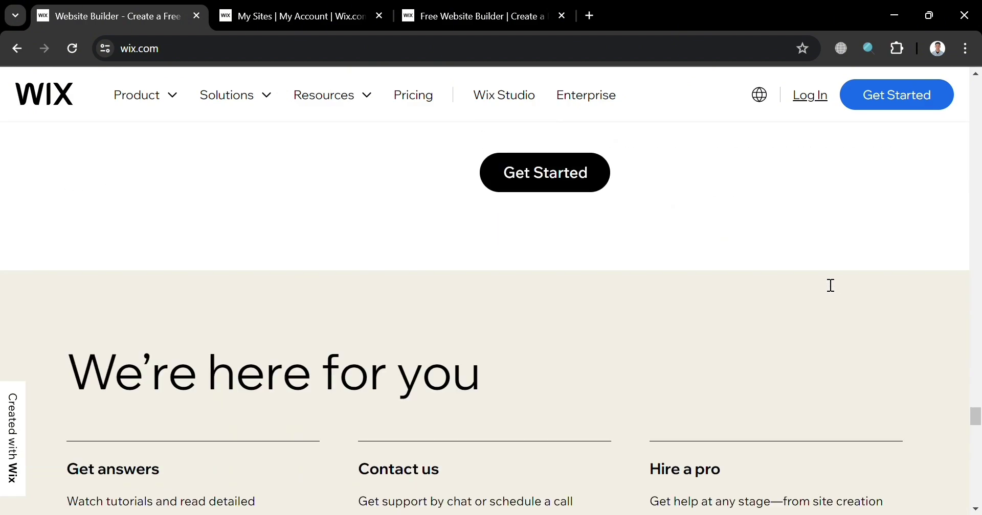
pyautogui.scroll(-5, 831, 285)
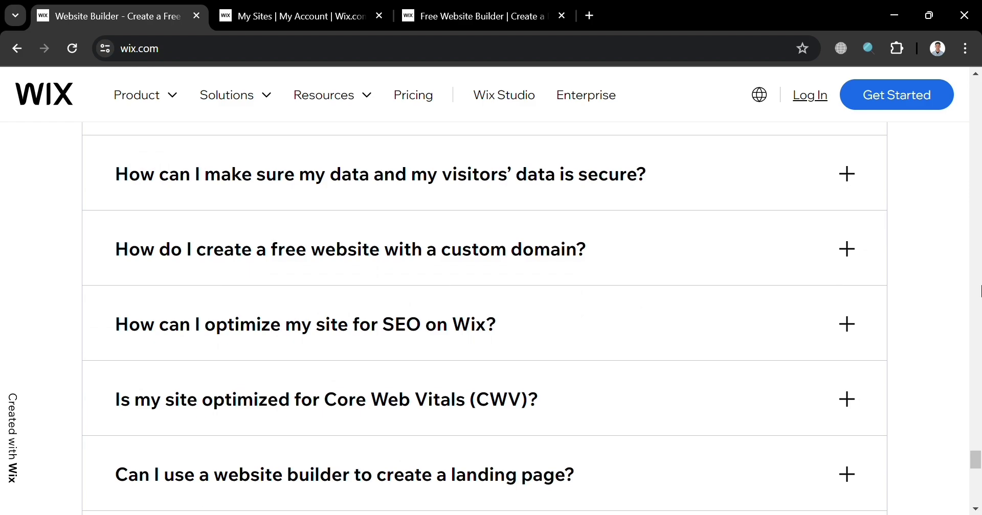
pyautogui.moveTo(977, 465); pyautogui.dragTo(976, 100)
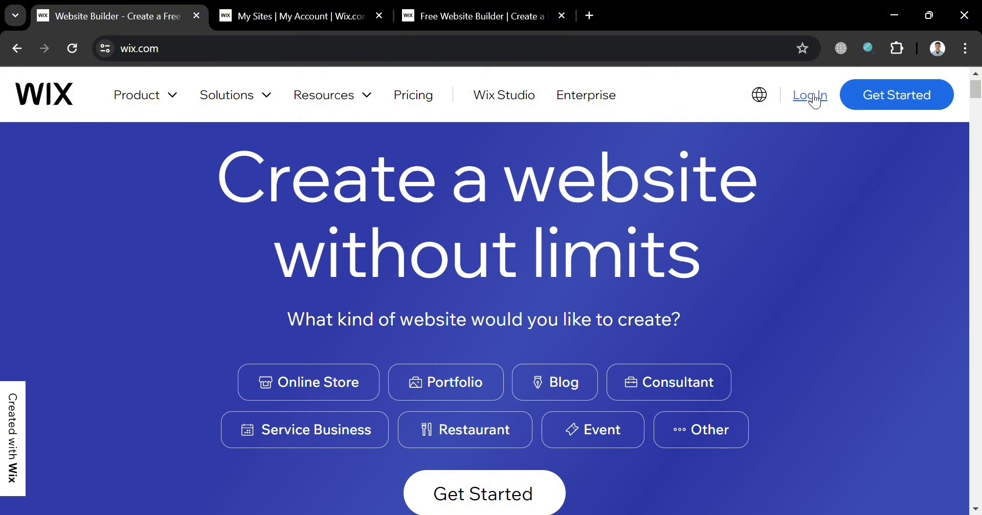
# Step: From My Sites, start a new site and choose to set it up without the AI chat
pyautogui.click(329, 8)
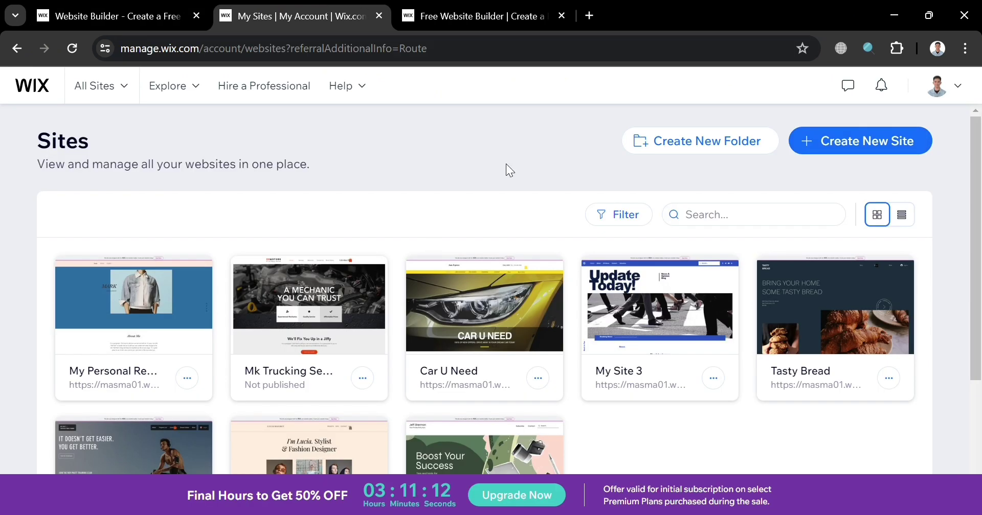
pyautogui.click(890, 149)
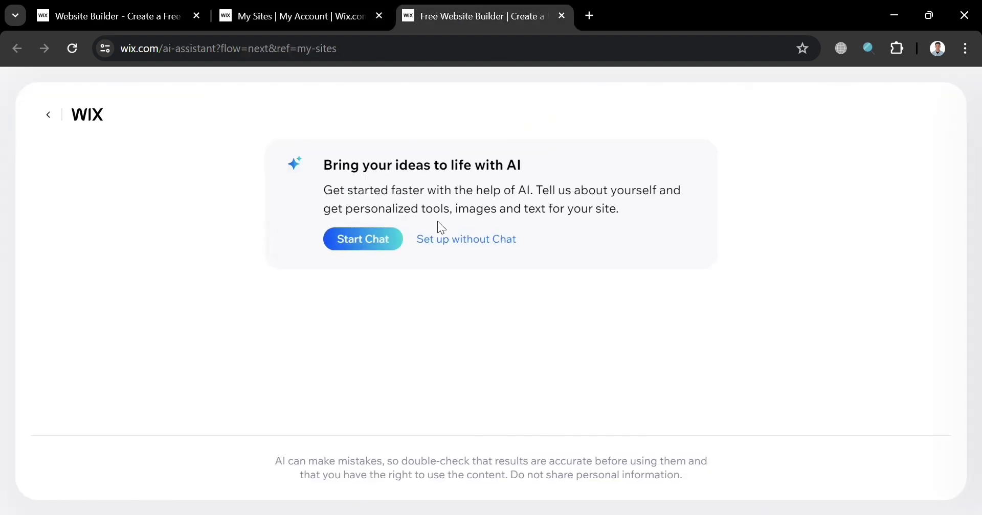
pyautogui.click(504, 251)
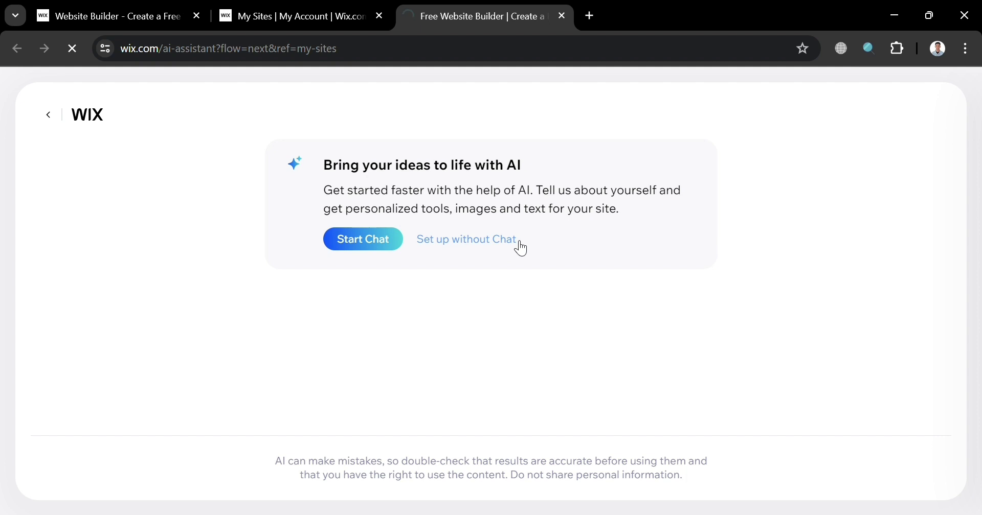
pyautogui.click(479, 252)
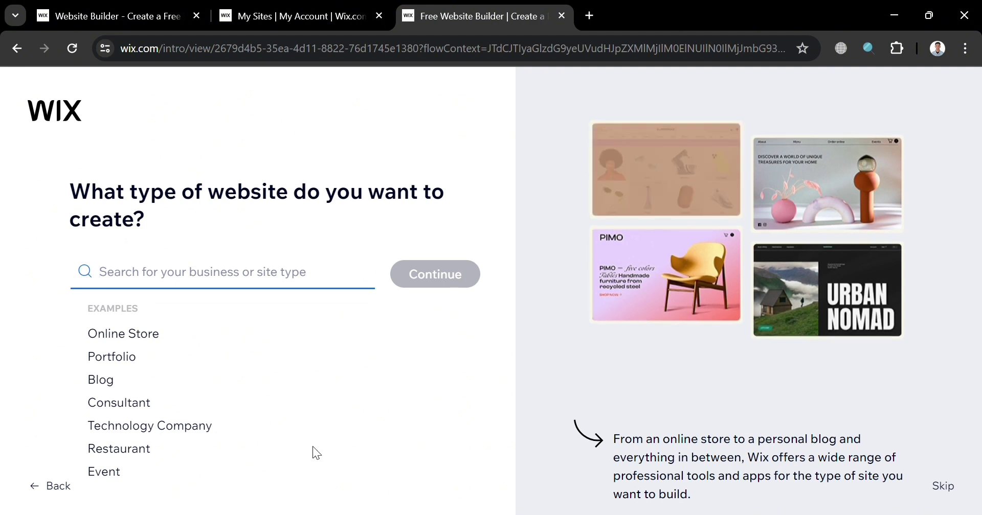
# Step: Search 'wedding rs' and create the site as a Wedding RSVP site
pyautogui.write('we')
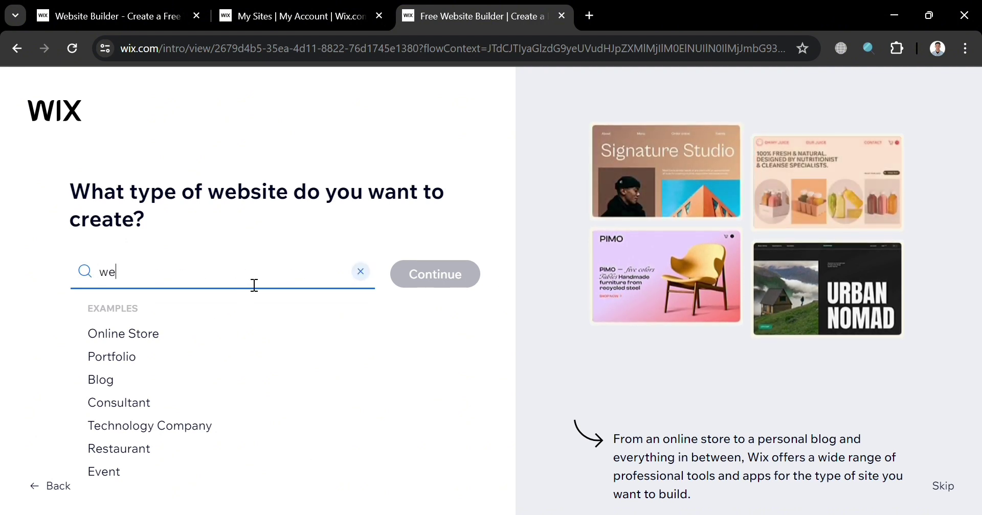
pyautogui.write('dding')
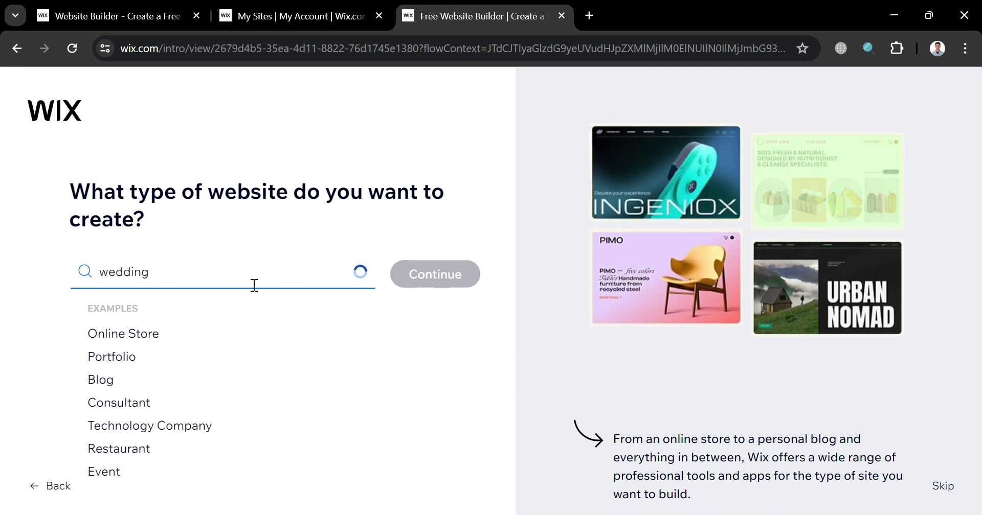
pyautogui.write(' rs')
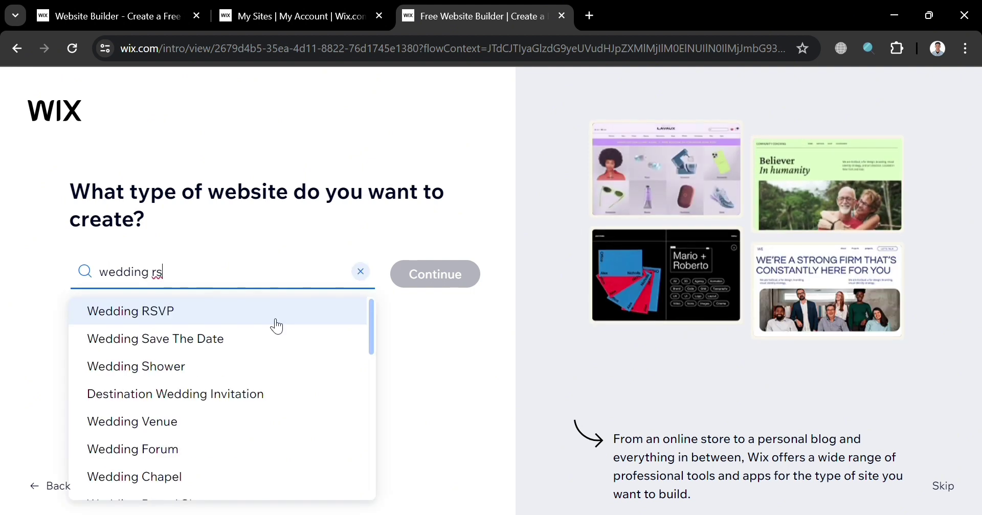
pyautogui.click(247, 313)
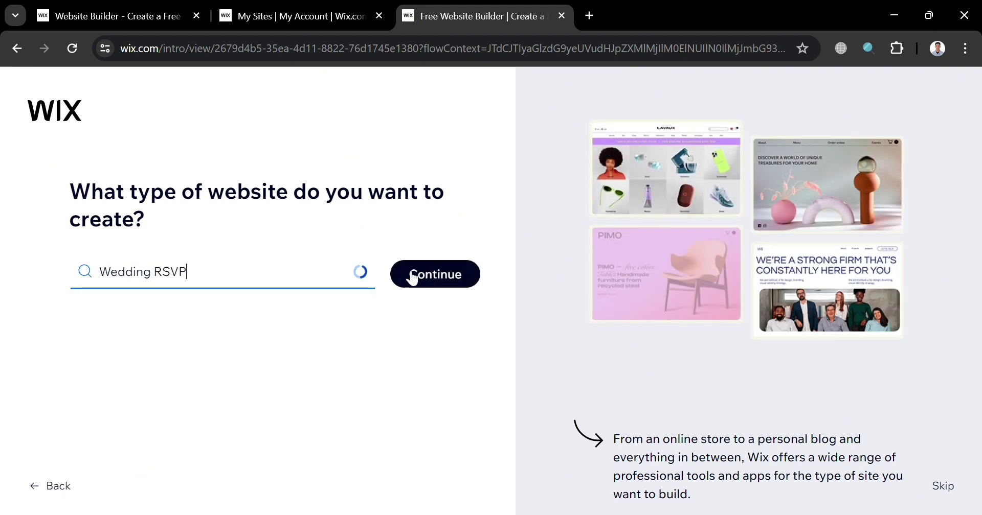
pyautogui.click(442, 279)
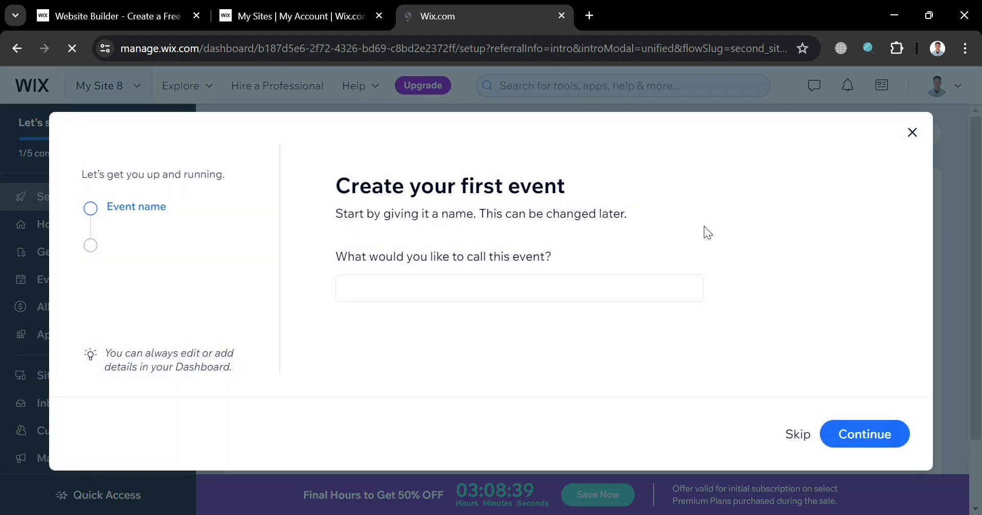
# Step: Name the first event 'Wedding website'
pyautogui.click(502, 301)
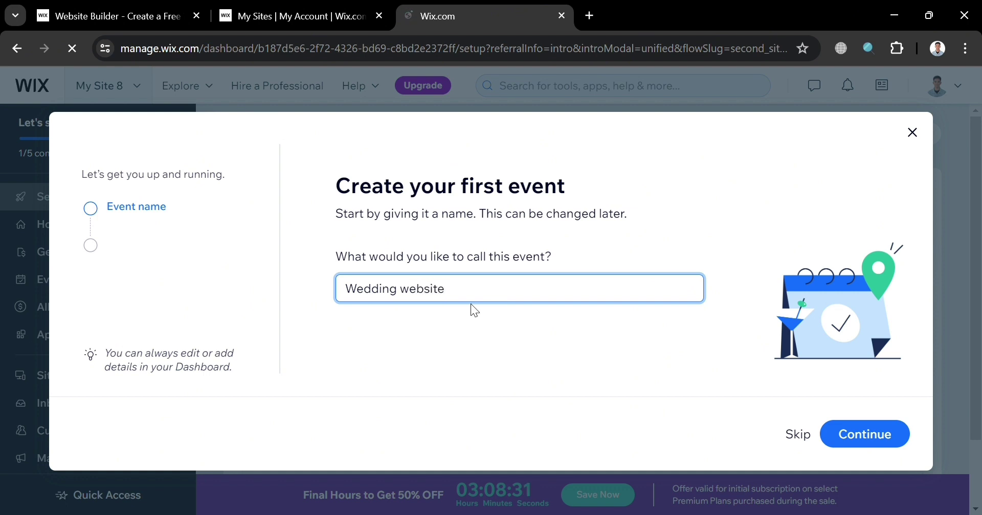
pyautogui.write('Wedding website')
pyautogui.click(870, 434)
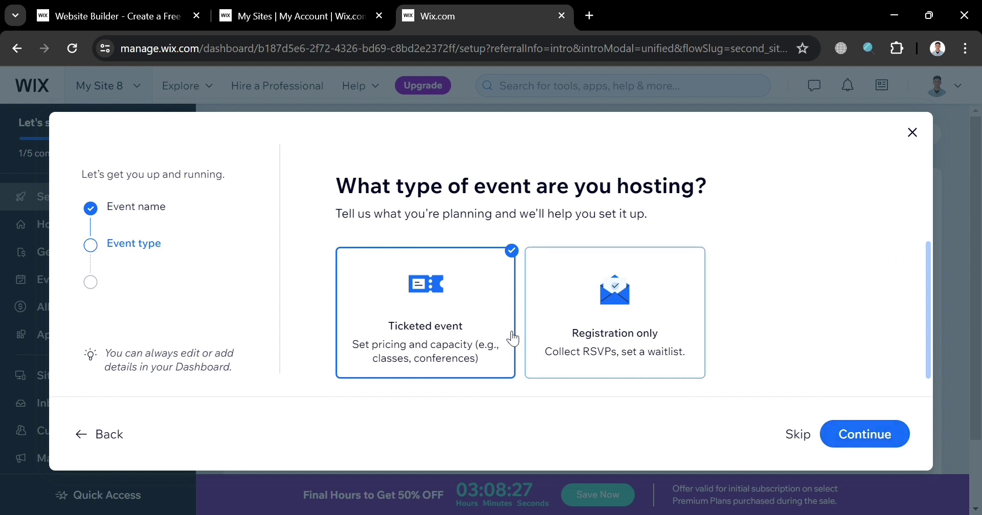
# Step: Make it a registration-only RSVP event and skip the event-type question
pyautogui.scroll(-1, 596, 259)
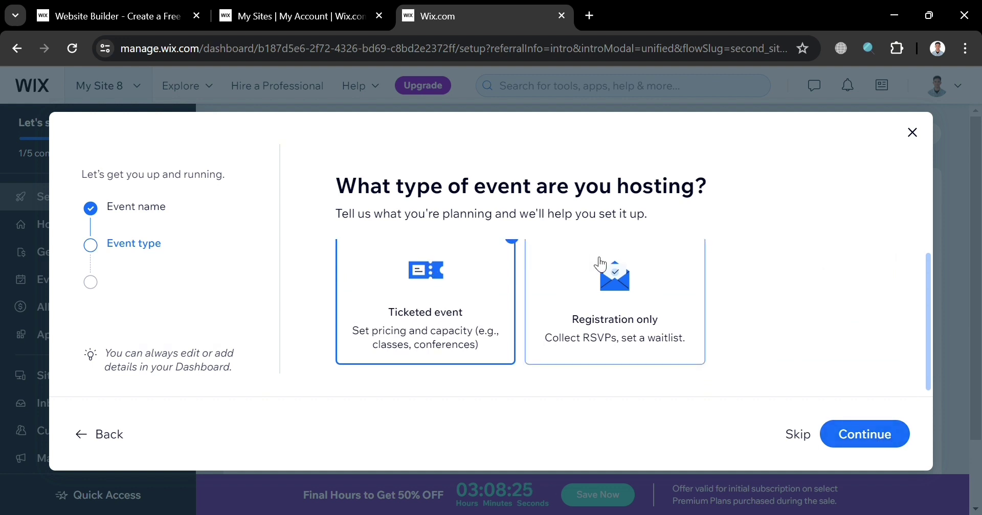
pyautogui.click(636, 313)
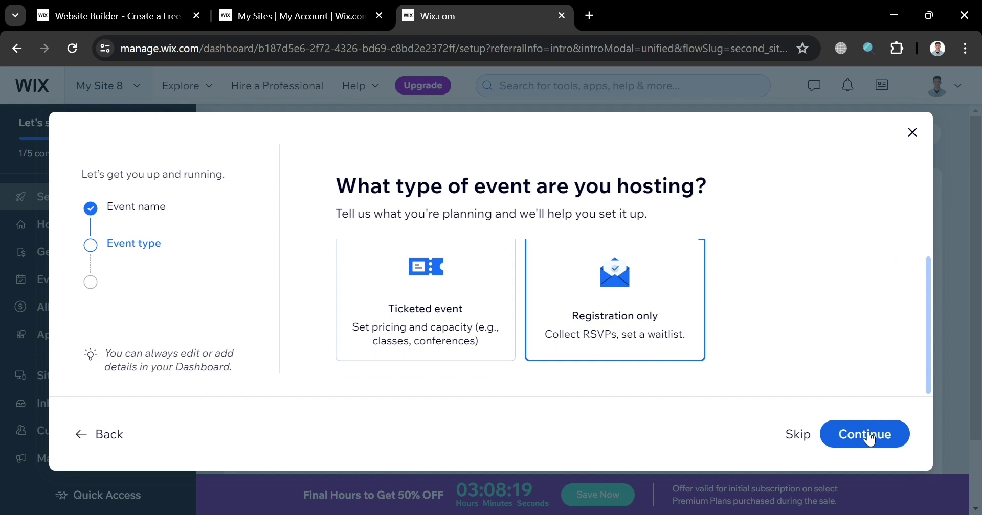
pyautogui.click(799, 439)
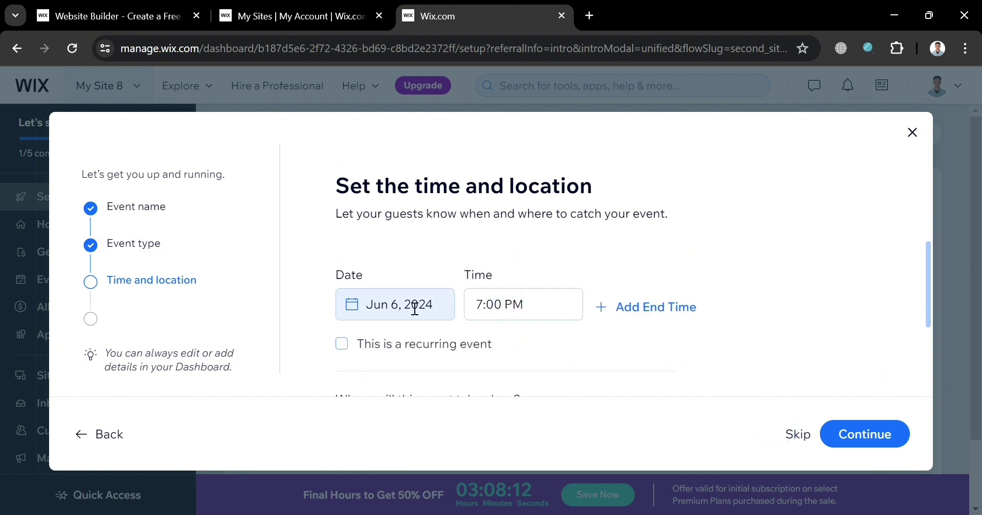
# Step: Change the event date to July 12, 2024
pyautogui.click(408, 322)
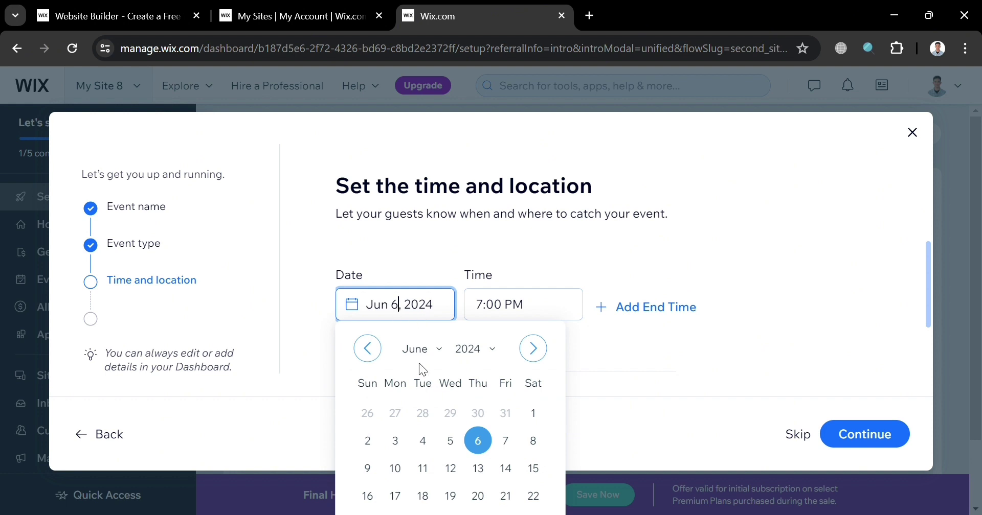
pyautogui.click(541, 352)
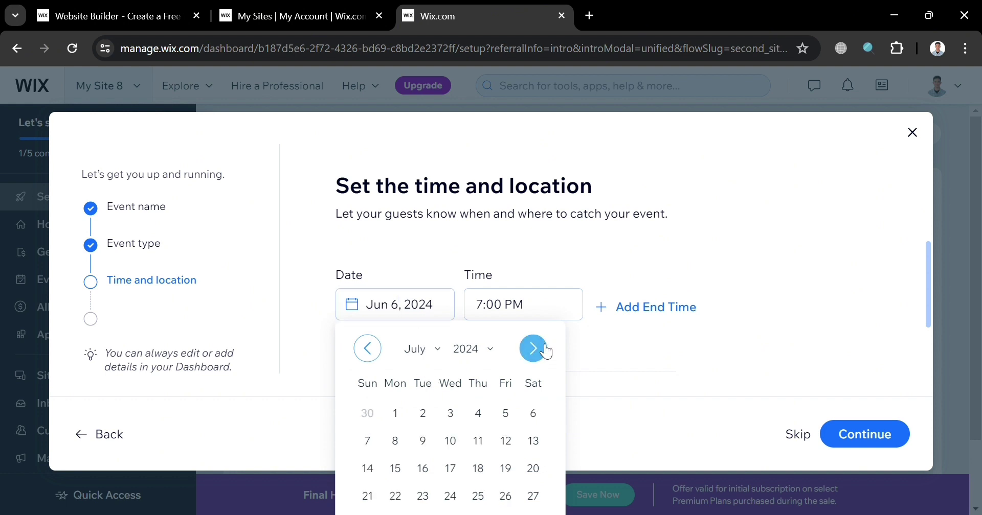
pyautogui.click(521, 451)
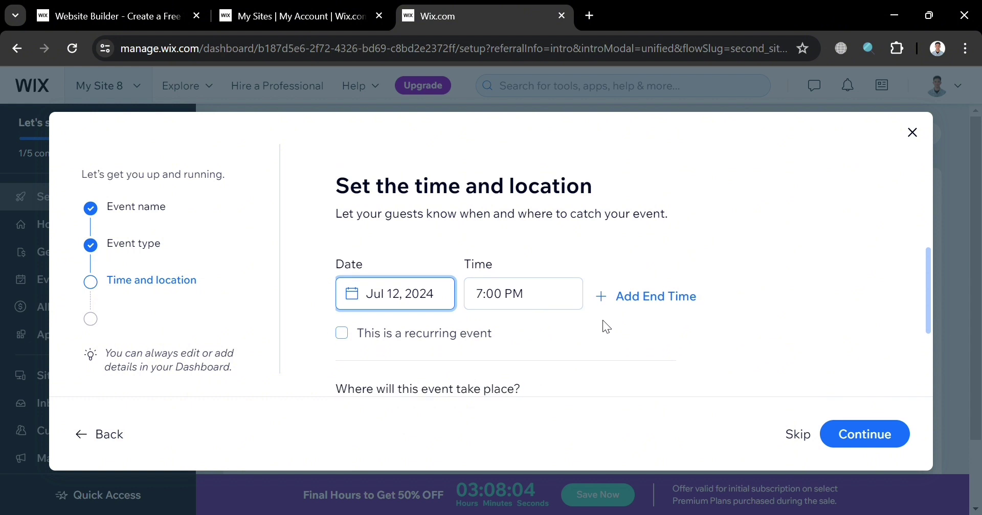
# Step: Set the event at a physical location and save the time and location
pyautogui.scroll(-2, 563, 322)
pyautogui.scroll(-1, 342, 291)
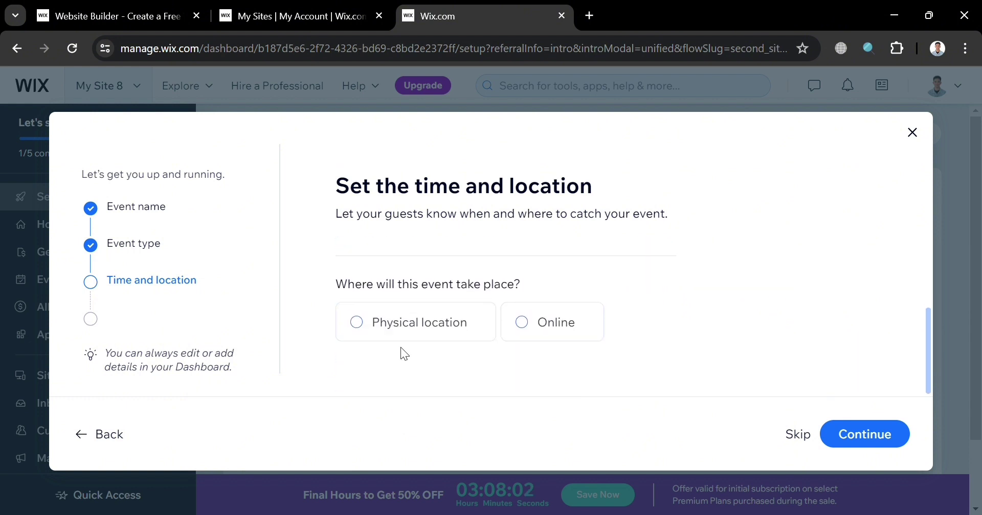
pyautogui.click(448, 329)
pyautogui.scroll(-1, 401, 335)
pyautogui.click(531, 335)
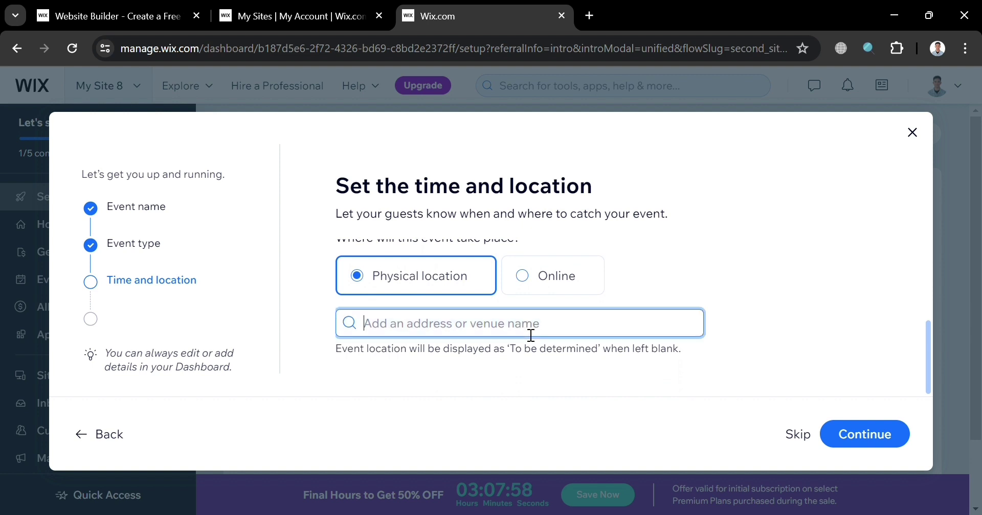
pyautogui.click(878, 435)
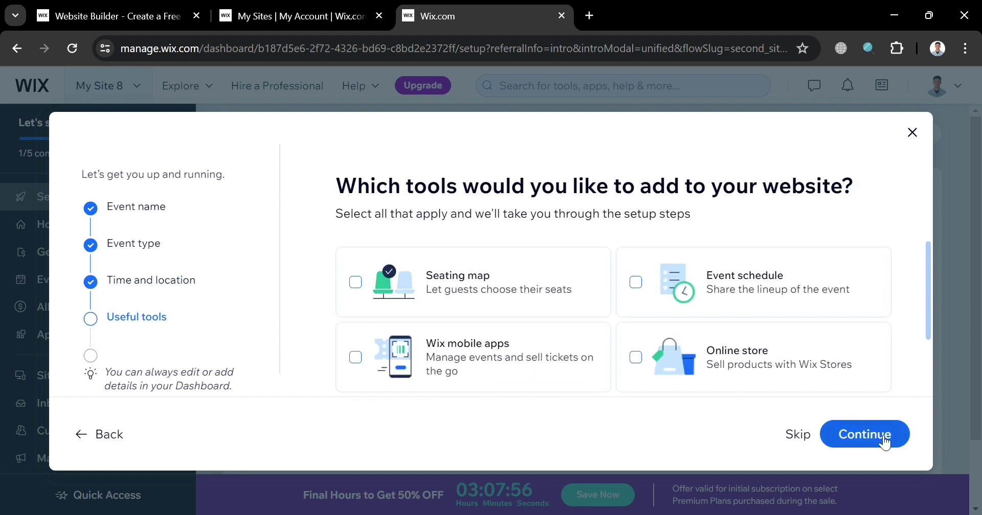
# Step: Add Event schedule as a site tool and finish the tools step
pyautogui.scroll(-1, 792, 255)
pyautogui.scroll(1, 767, 317)
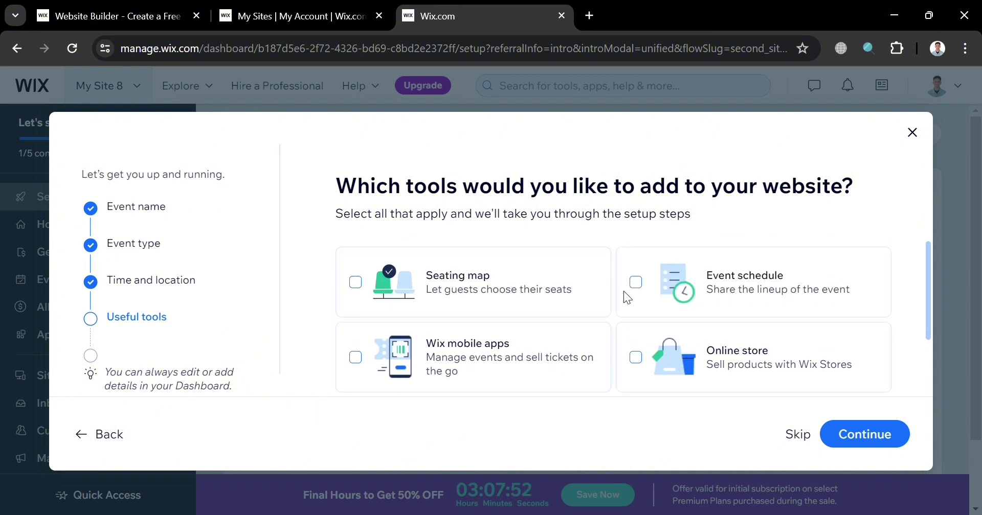
pyautogui.click(634, 299)
pyautogui.scroll(-1, 540, 295)
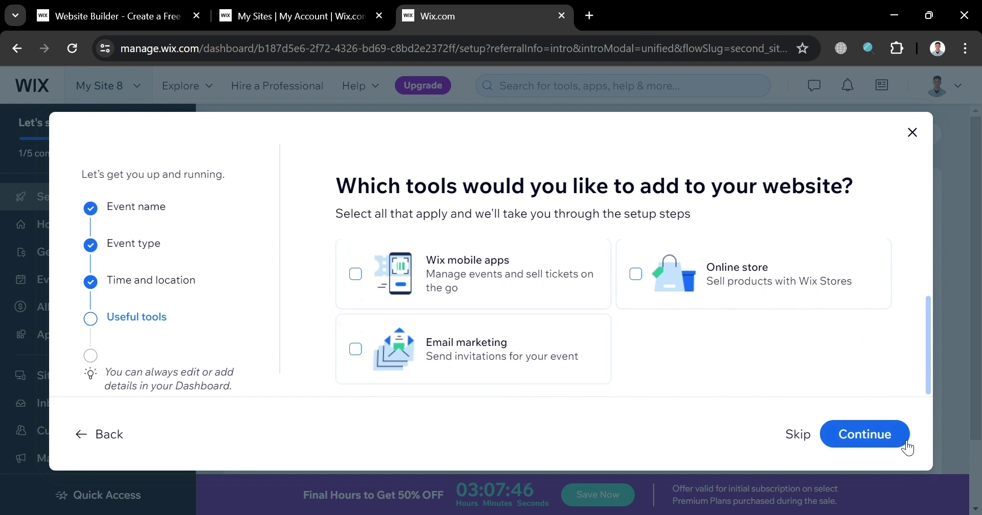
pyautogui.click(842, 434)
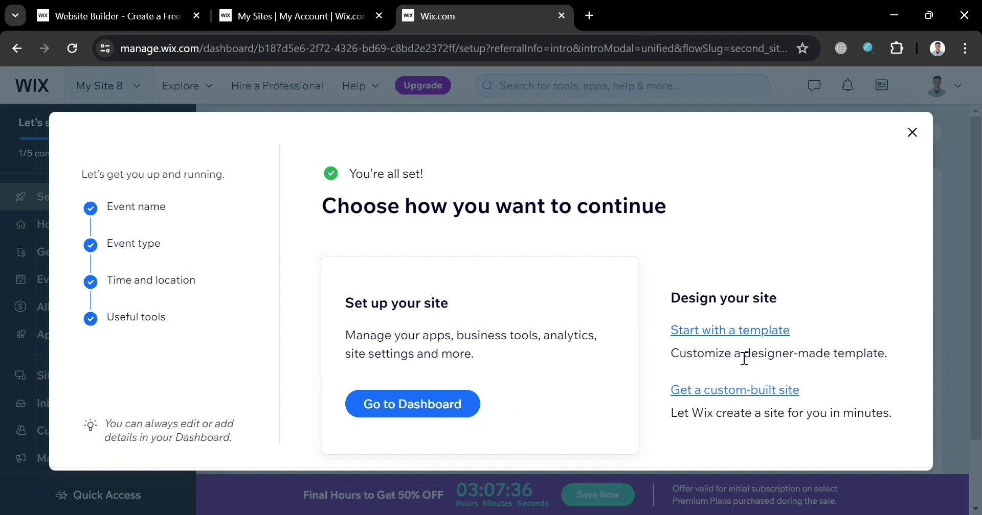
# Step: Choose to start with a template and browse the Wedding RSVP template results
pyautogui.click(771, 343)
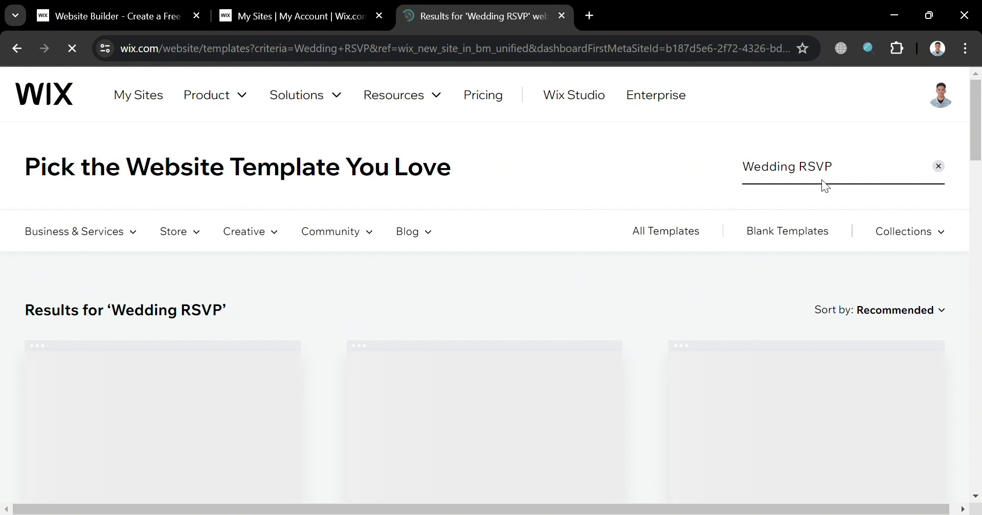
pyautogui.moveTo(336, 389)
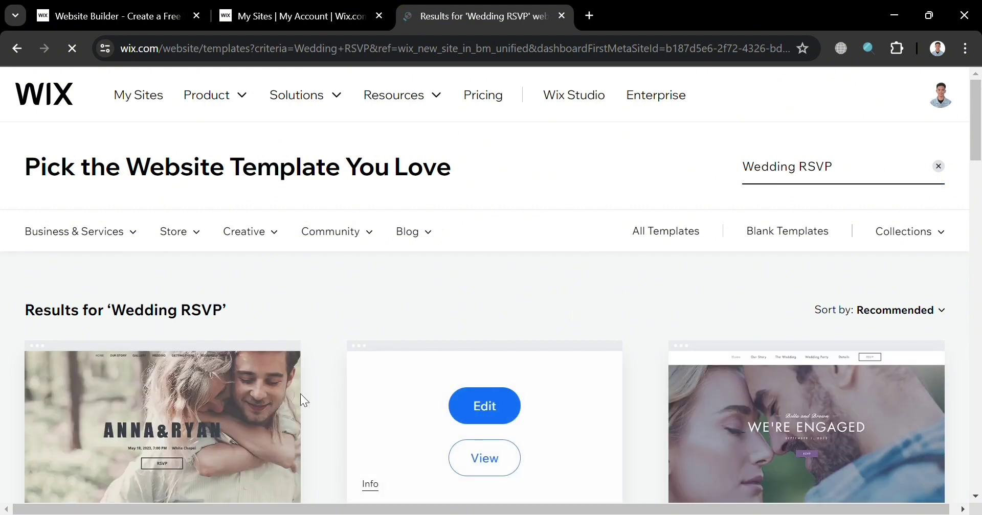
pyautogui.scroll(-3, 540, 395)
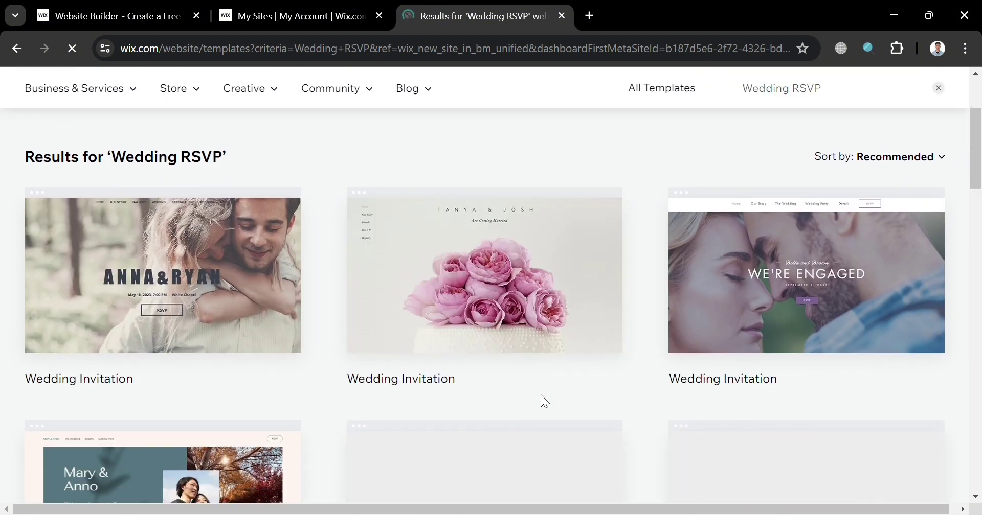
pyautogui.scroll(-5, 541, 395)
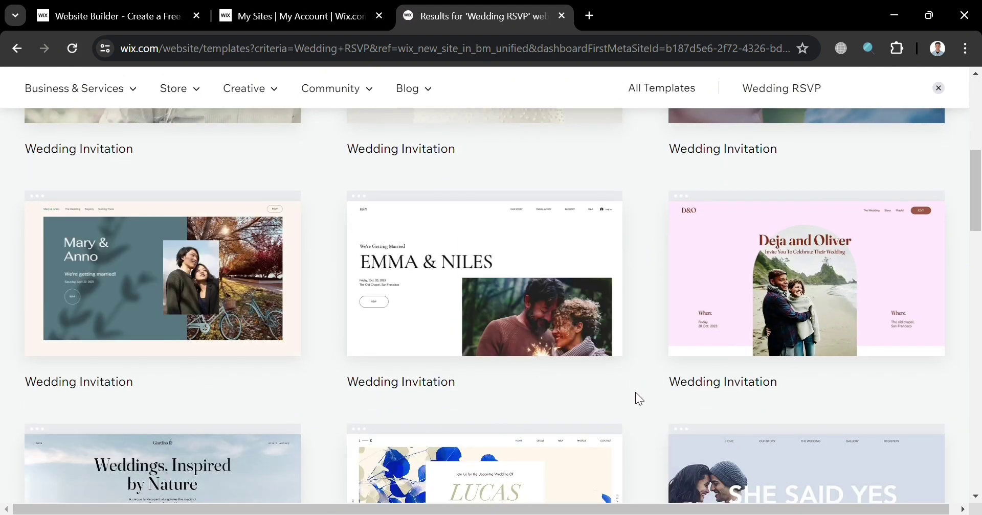
pyautogui.scroll(8, 723, 394)
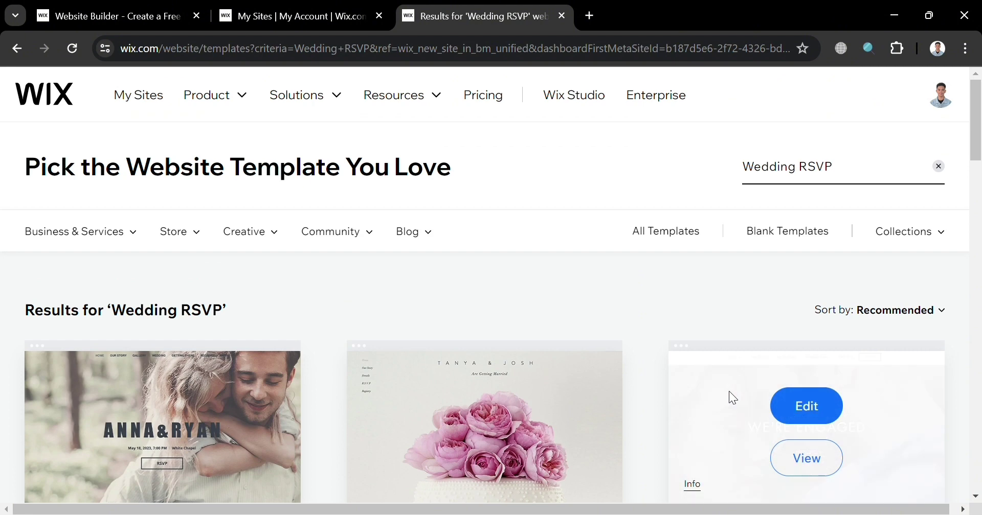
pyautogui.scroll(-3, 729, 391)
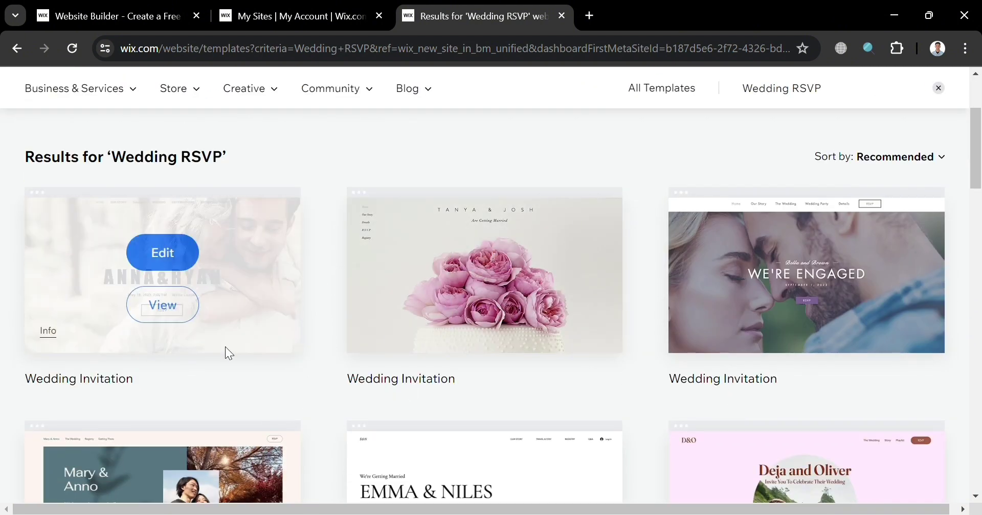
pyautogui.scroll(2, 196, 339)
pyautogui.scroll(-1, 179, 376)
# Step: Edit the first wedding template, generate AI site text, then close the AI content dialog
pyautogui.click(156, 327)
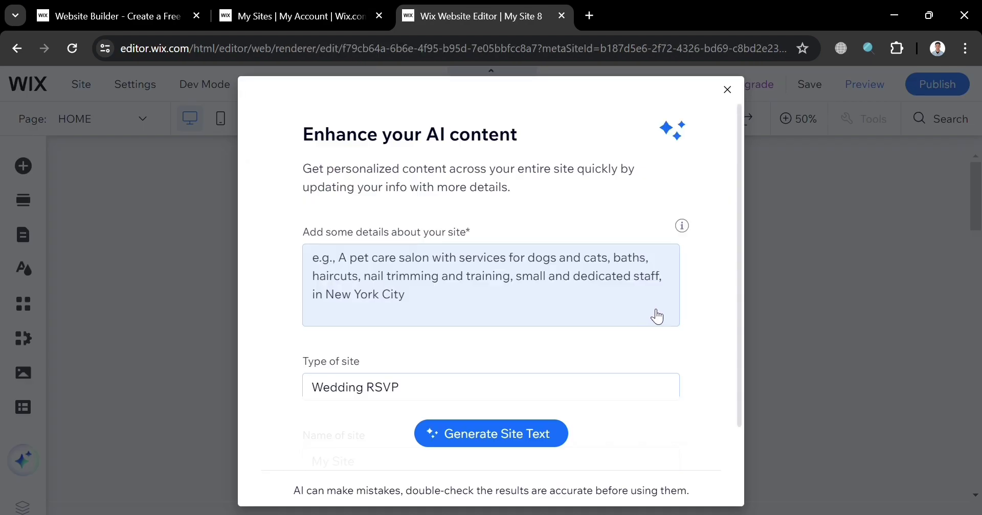
pyautogui.scroll(-2, 450, 267)
pyautogui.scroll(2, 447, 268)
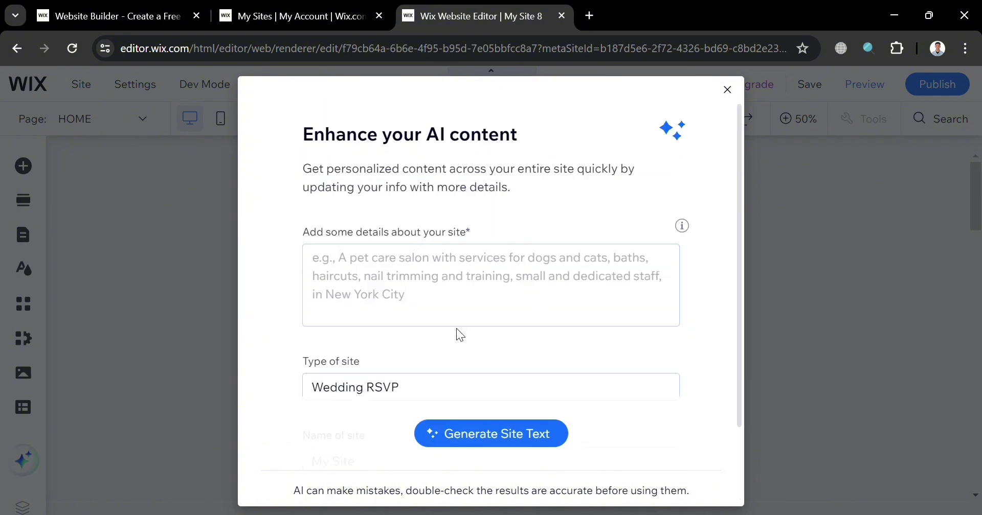
pyautogui.scroll(-2, 383, 279)
pyautogui.click(533, 442)
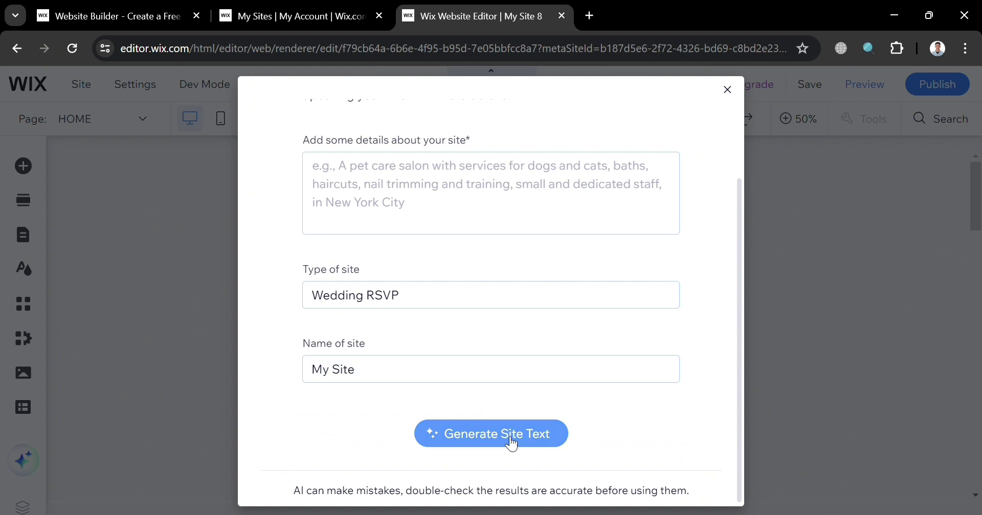
pyautogui.scroll(2, 531, 438)
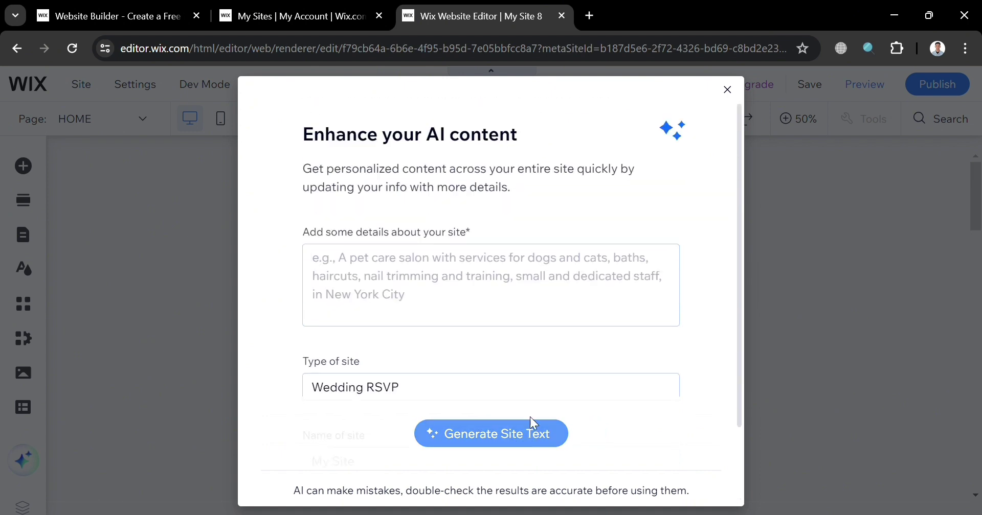
pyautogui.click(728, 92)
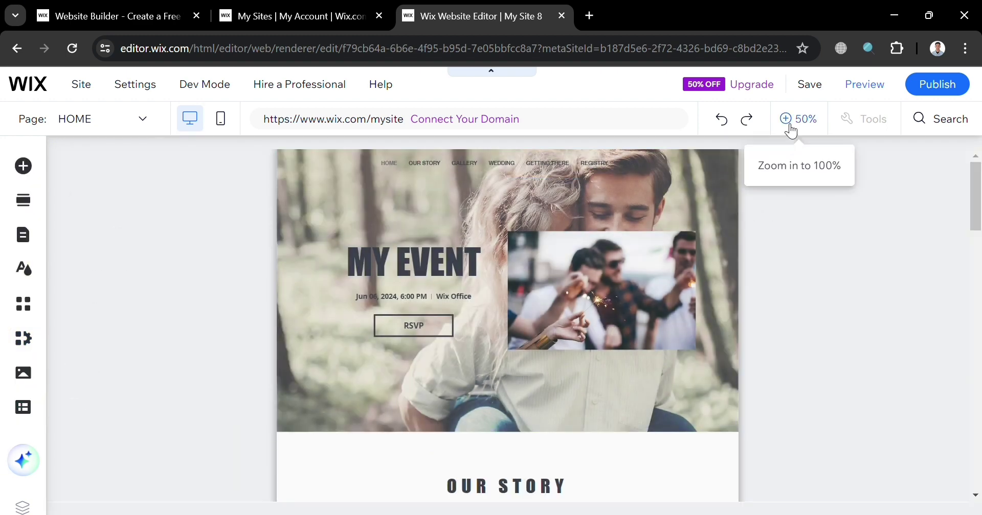
# Step: Zoom to 100% and bring up the image chooser for the Intro section's strip background
pyautogui.click(791, 120)
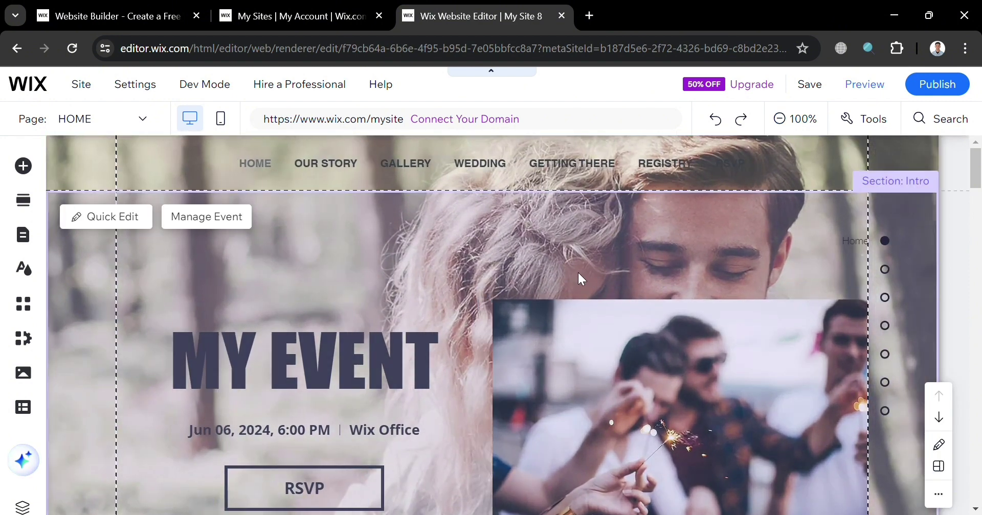
pyautogui.click(103, 219)
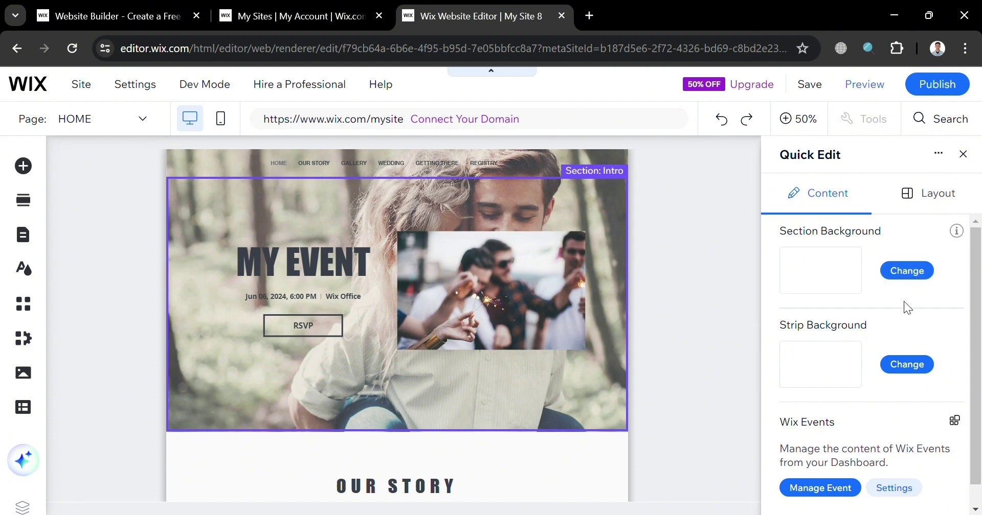
pyautogui.scroll(-1, 841, 358)
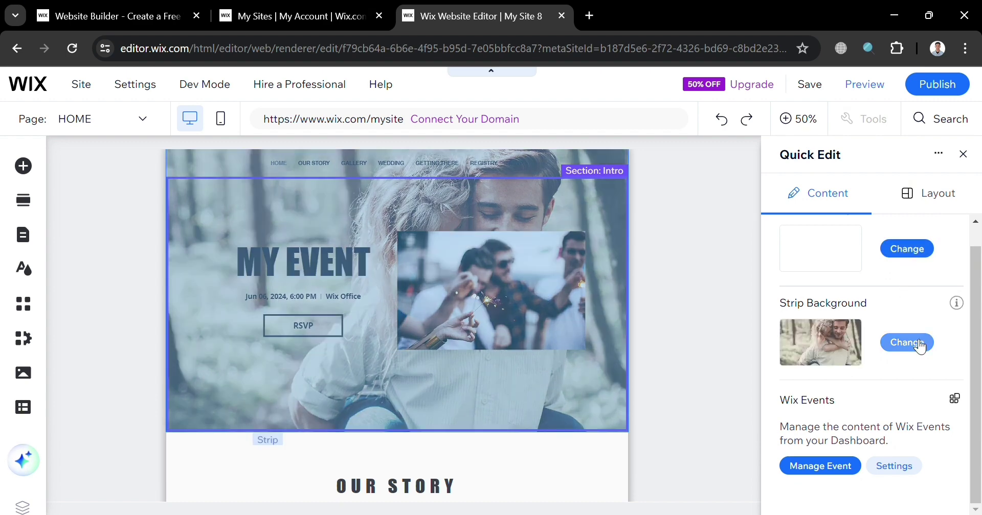
pyautogui.click(918, 346)
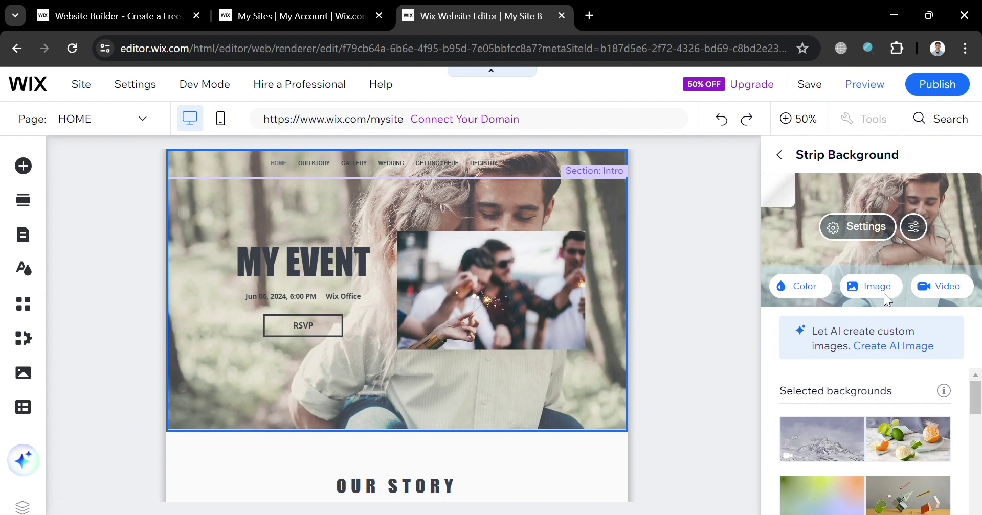
pyautogui.click(884, 294)
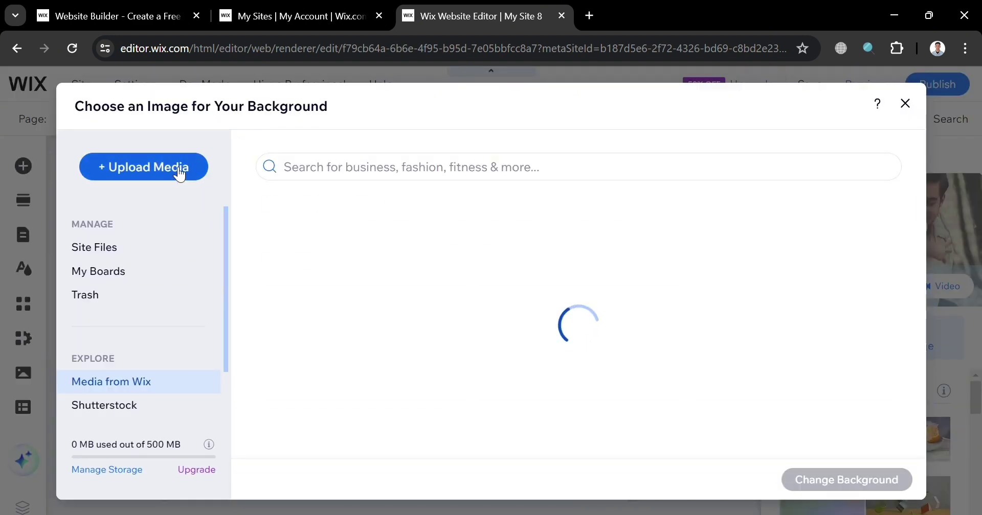
# Step: Search Wix media for couple images and apply the Couple photo as the strip background
pyautogui.click(322, 167)
pyautogui.write('couple')
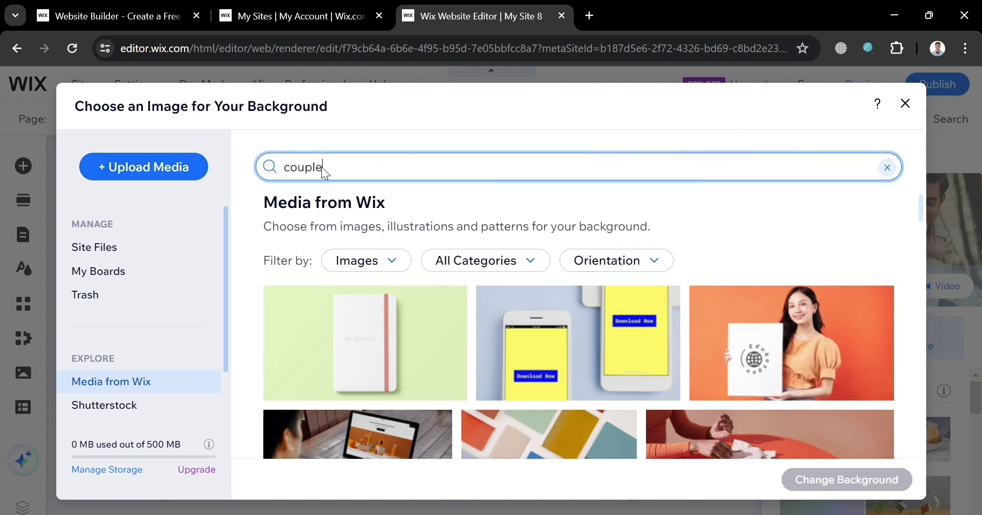
pyautogui.press('Return')
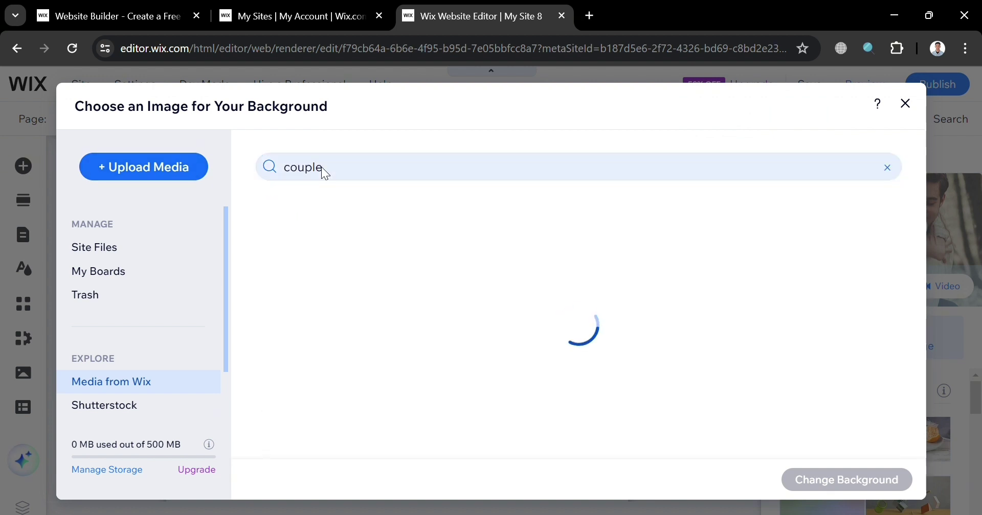
pyautogui.click(568, 99)
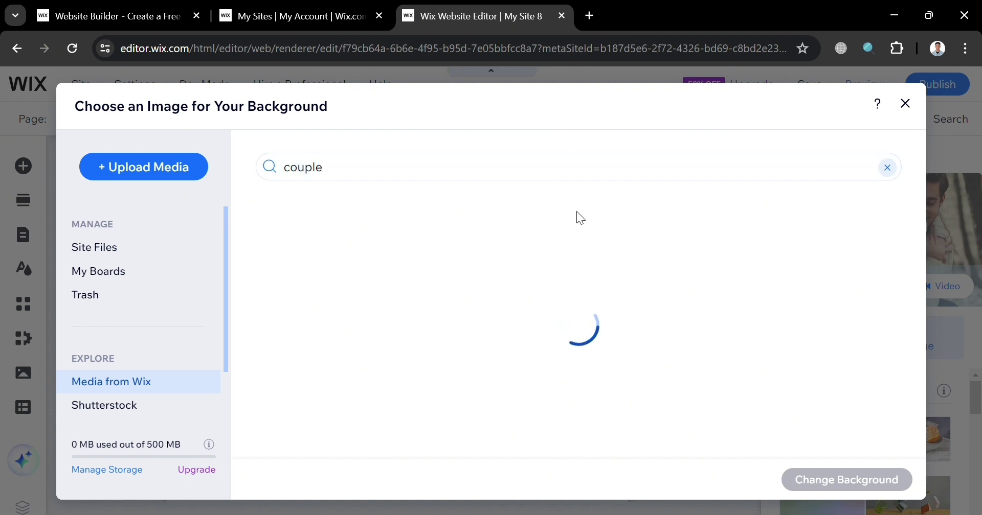
pyautogui.scroll(-1, 491, 344)
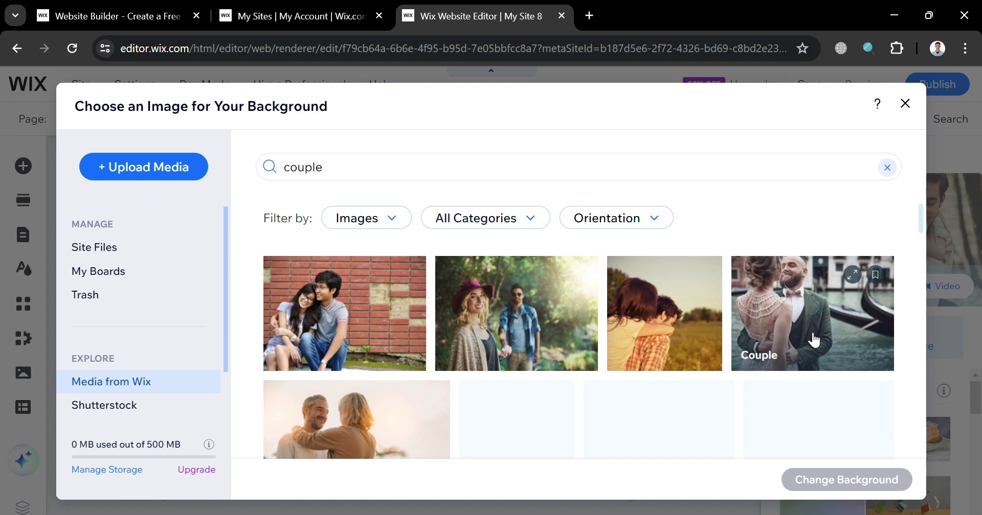
pyautogui.scroll(-1, 436, 397)
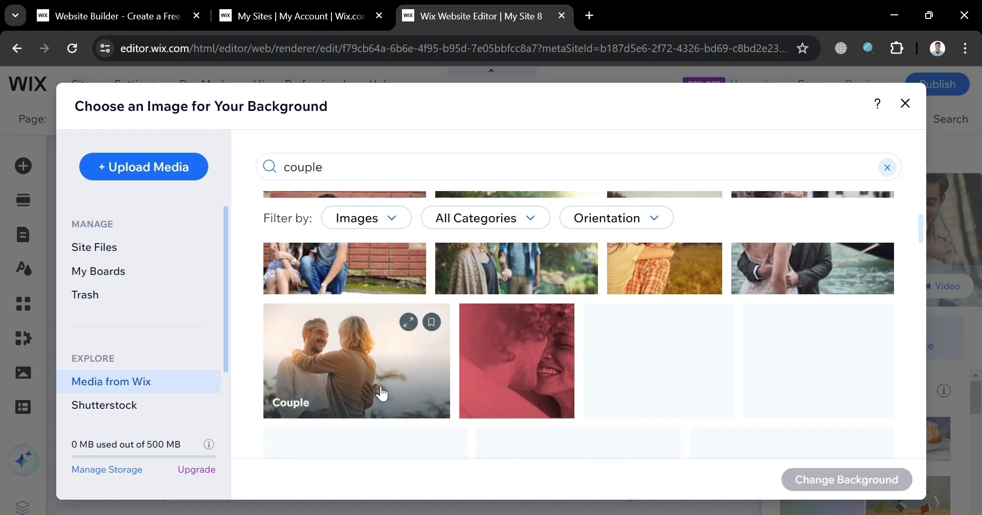
pyautogui.click(429, 377)
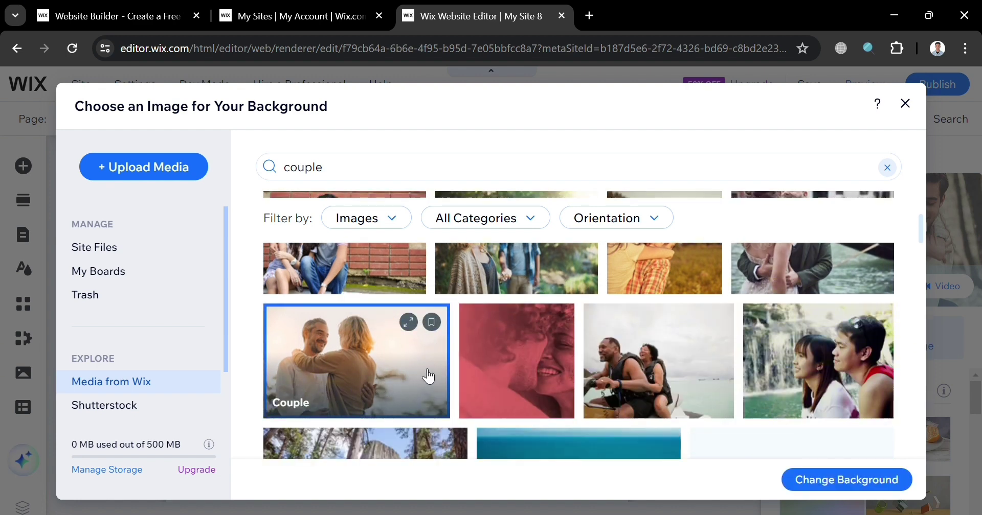
pyautogui.click(837, 481)
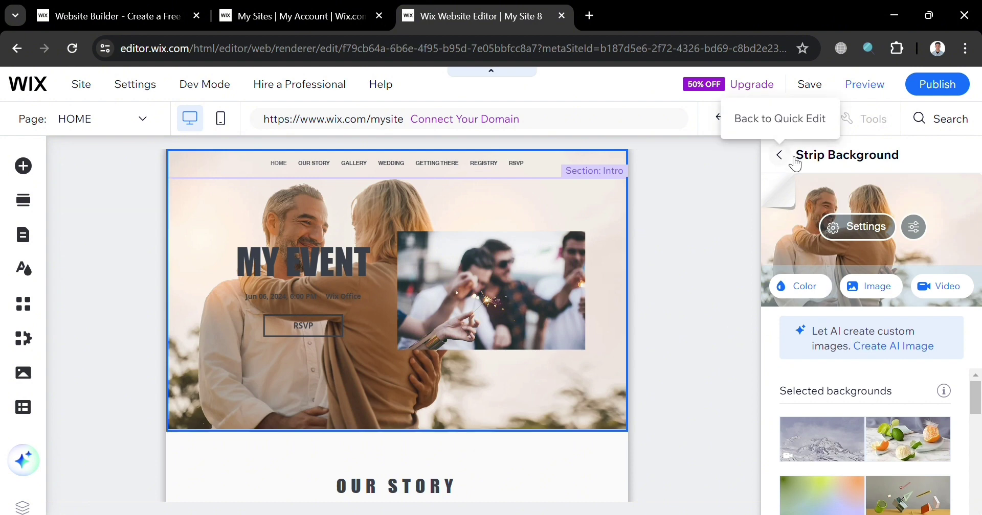
pyautogui.click(779, 155)
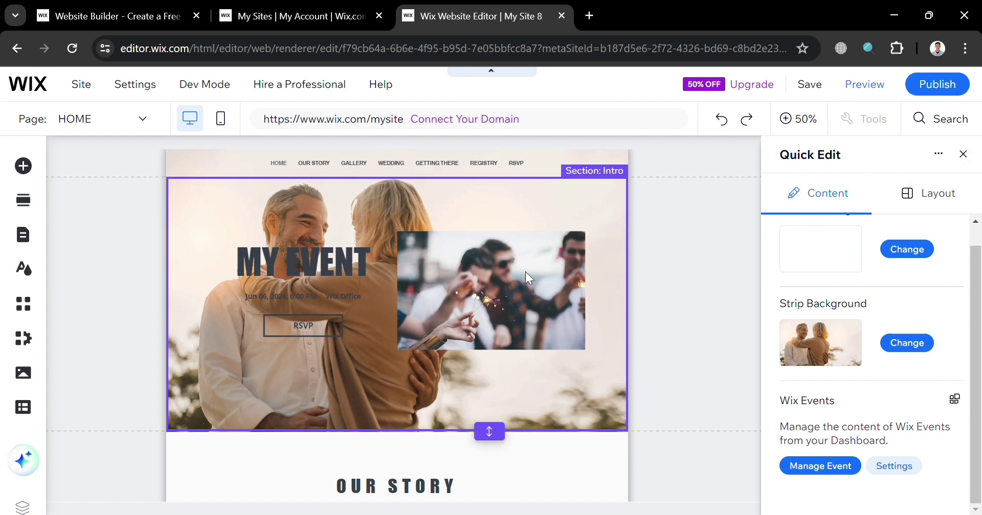
# Step: Close Quick Edit and open Manage Event from the hero's Wix Events widget
pyautogui.click(184, 182)
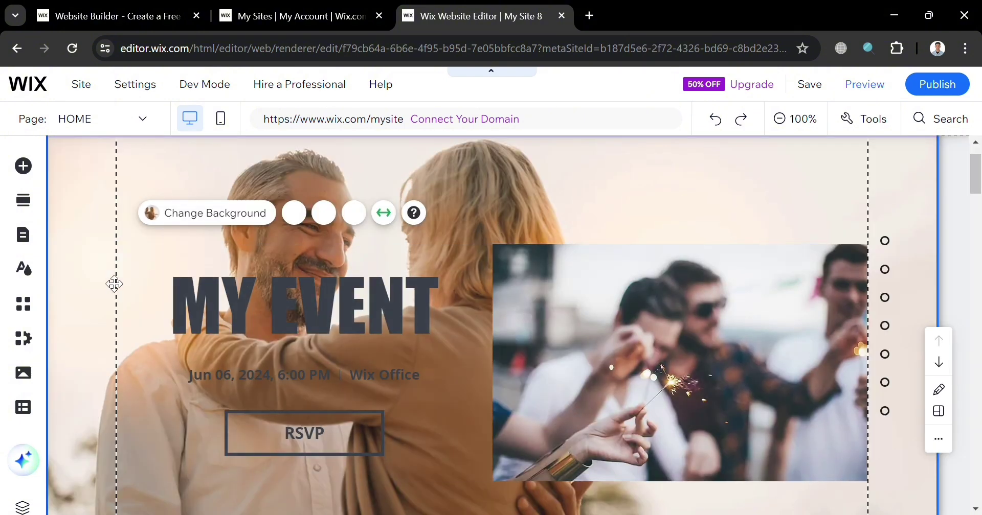
pyautogui.click(240, 305)
pyautogui.doubleClick(240, 316)
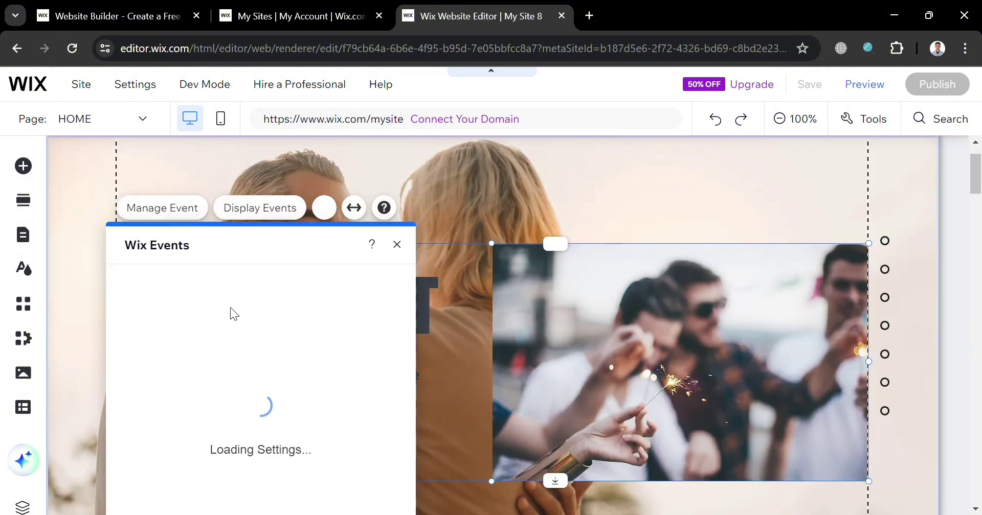
pyautogui.click(398, 246)
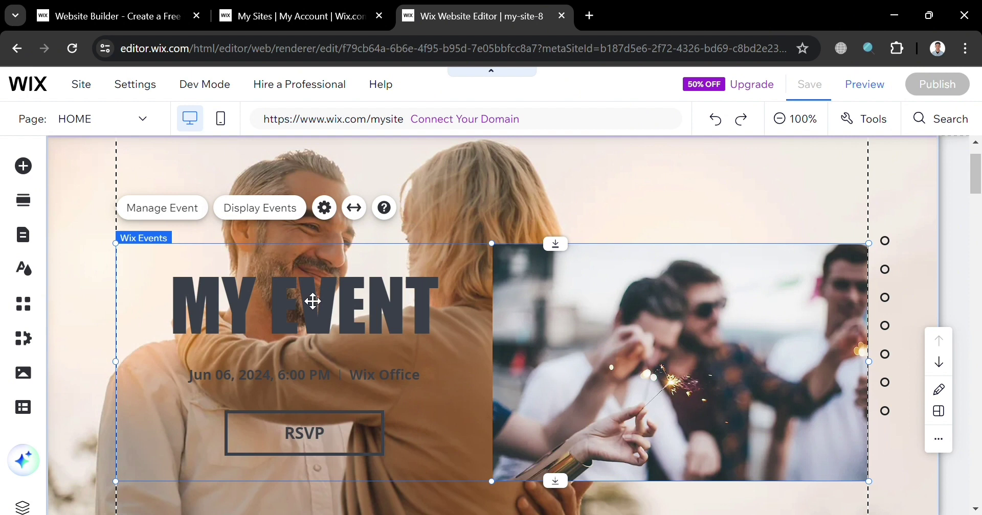
pyautogui.click(181, 214)
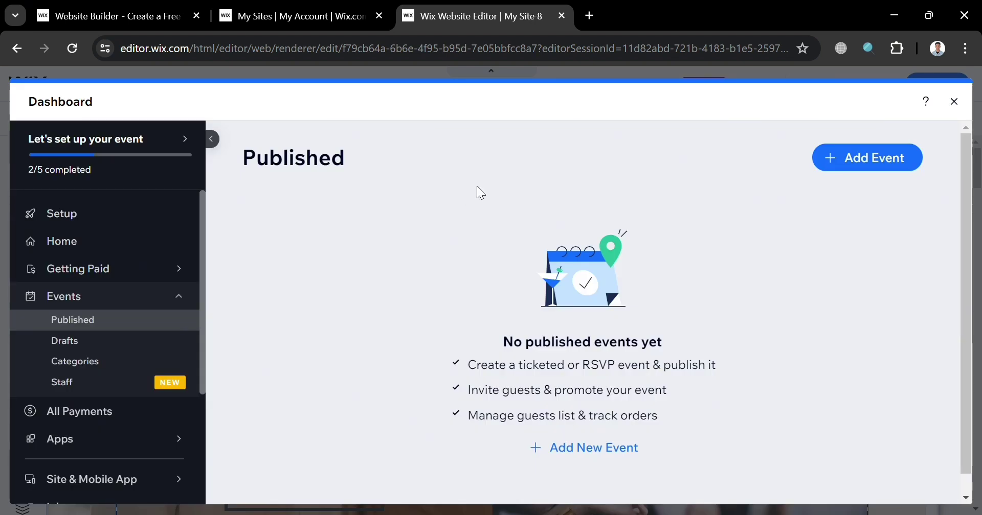
# Step: Start a new RSVP event and name it 'After Party'
pyautogui.click(573, 453)
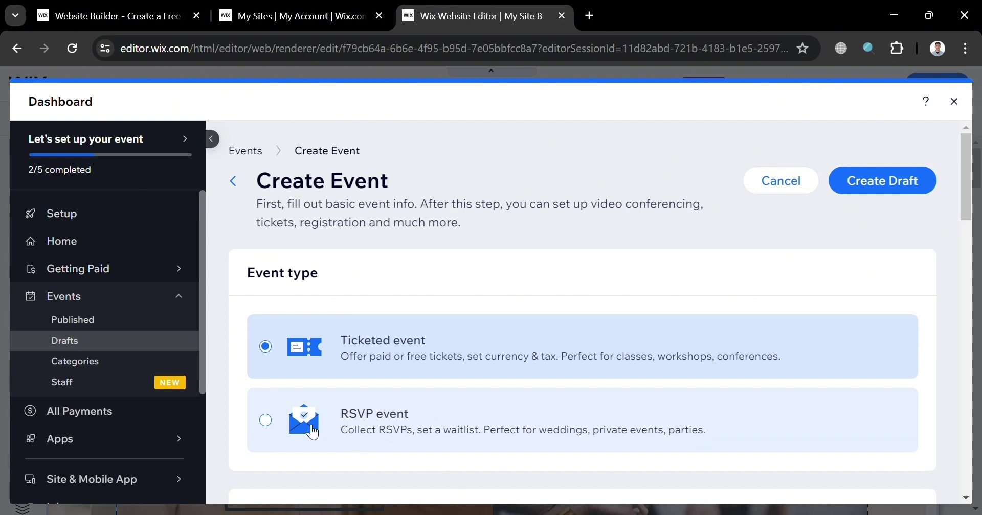
pyautogui.click(267, 421)
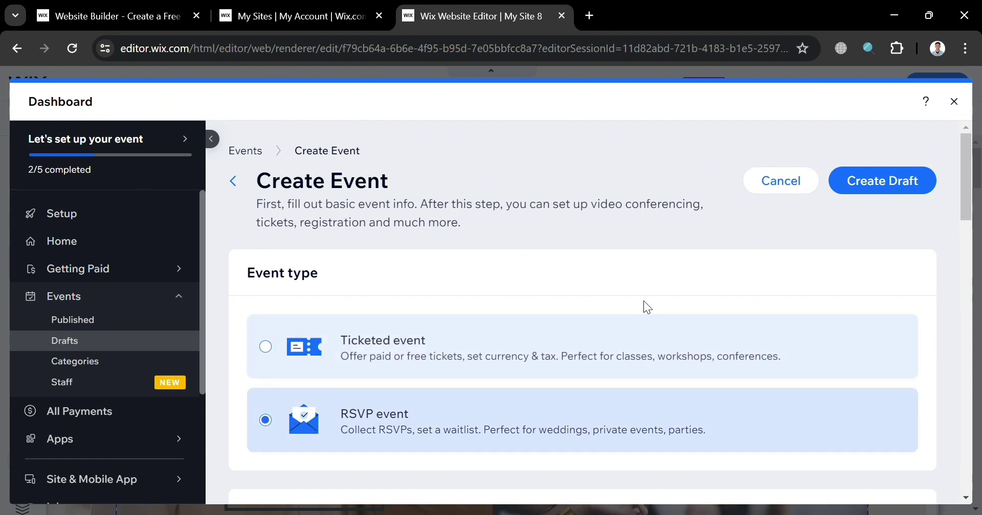
pyautogui.scroll(-5, 778, 332)
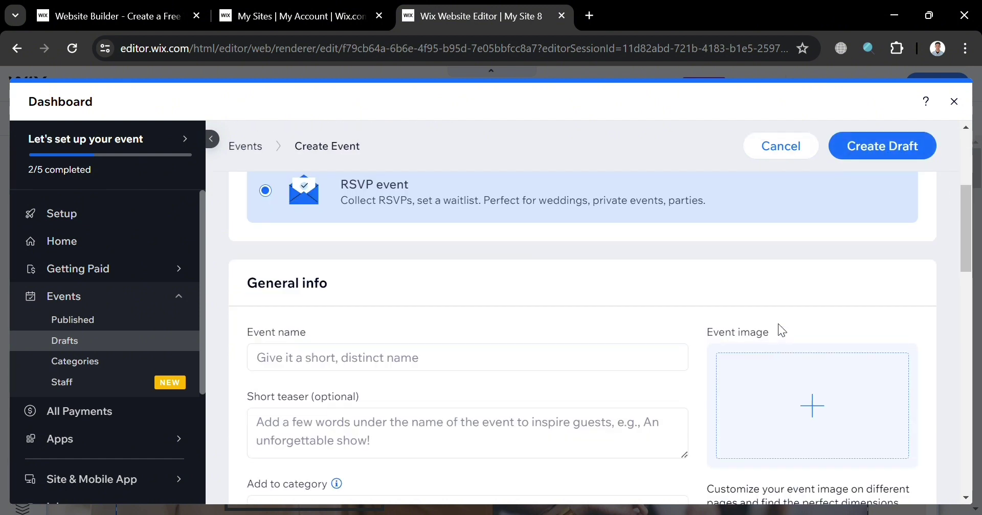
pyautogui.click(393, 369)
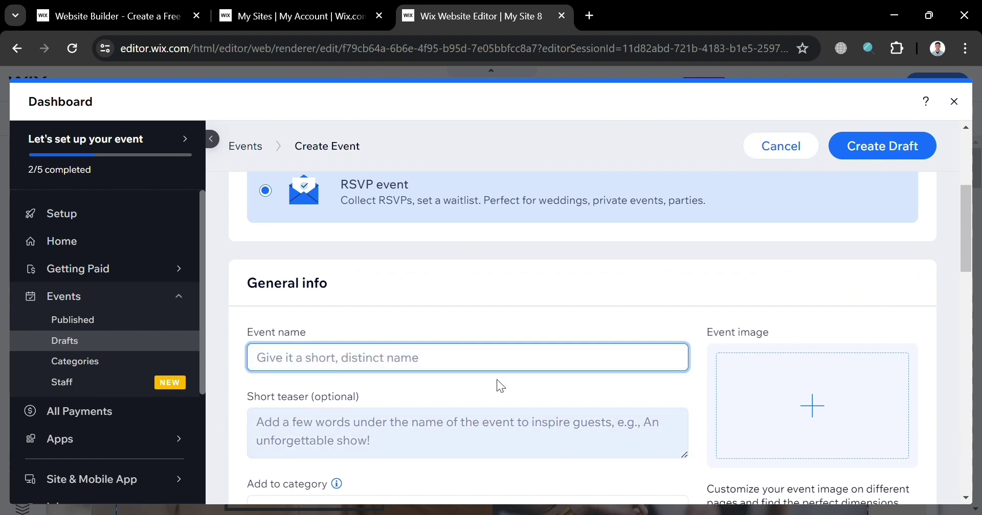
pyautogui.write('Sampl')
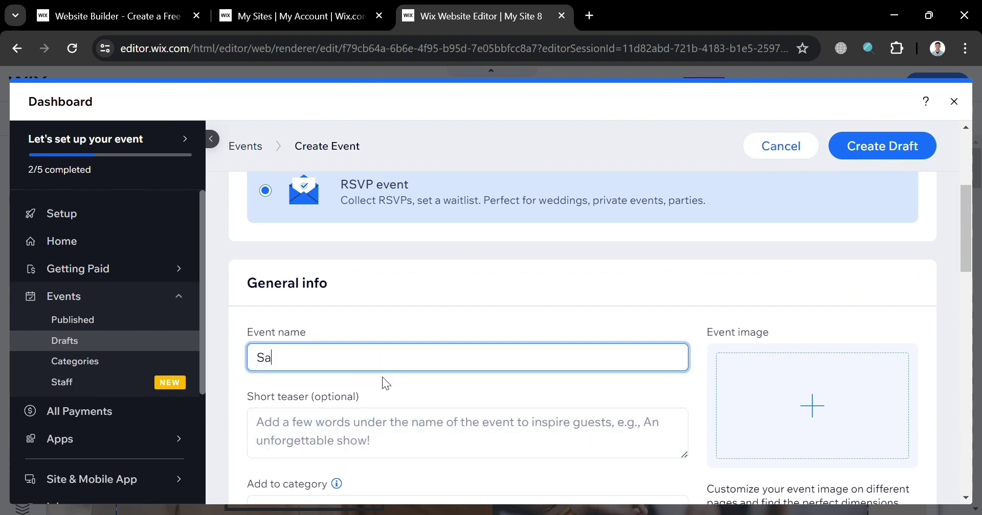
pyautogui.hotkey('ctrl', 'a')
pyautogui.write('after')
pyautogui.press('BackSpace')
pyautogui.press('BackSpace')
pyautogui.press('BackSpace')
pyautogui.press('BackSpace')
pyautogui.press('BackSpace')
pyautogui.write('After Party')
# Step: Leave the teaser, category and event image of the event empty
pyautogui.click(369, 430)
pyautogui.scroll(-3, 369, 431)
pyautogui.click(351, 355)
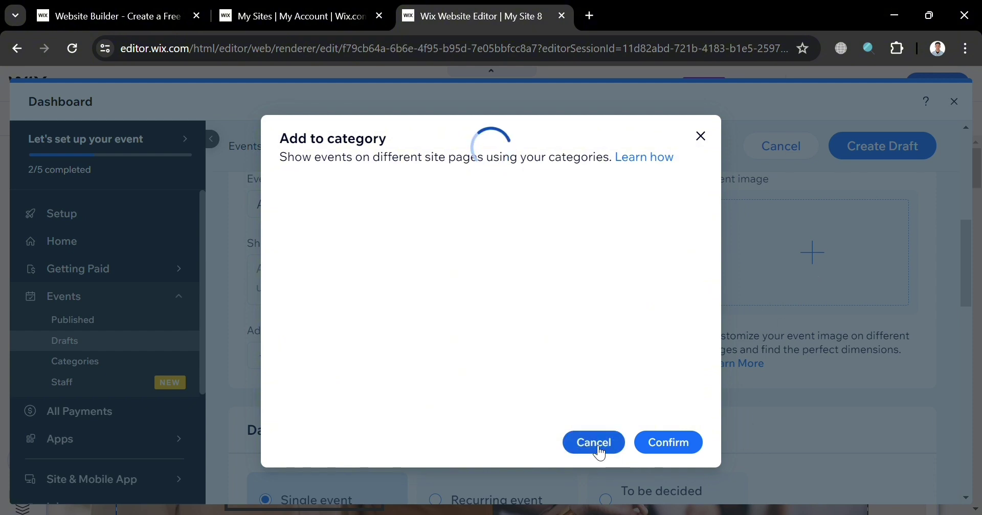
pyautogui.click(594, 442)
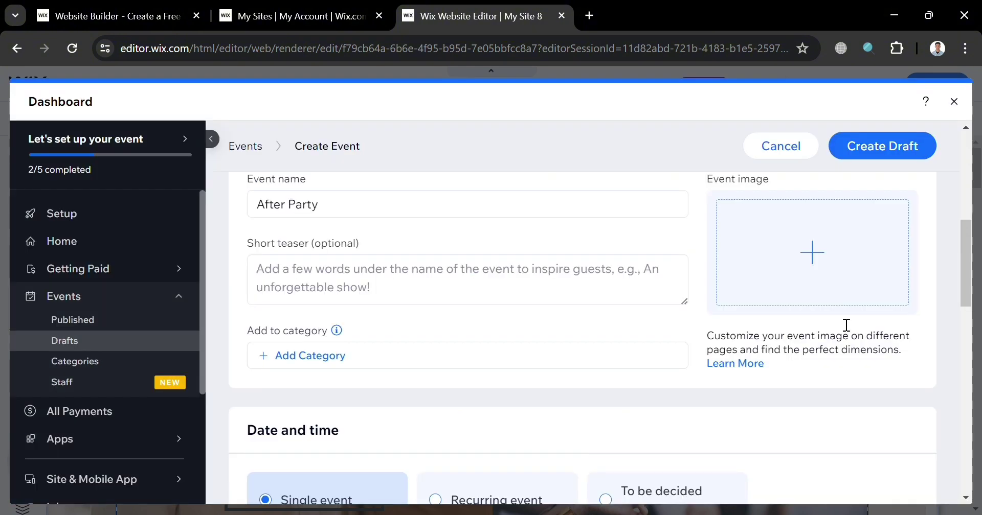
pyautogui.click(823, 273)
pyautogui.click(650, 319)
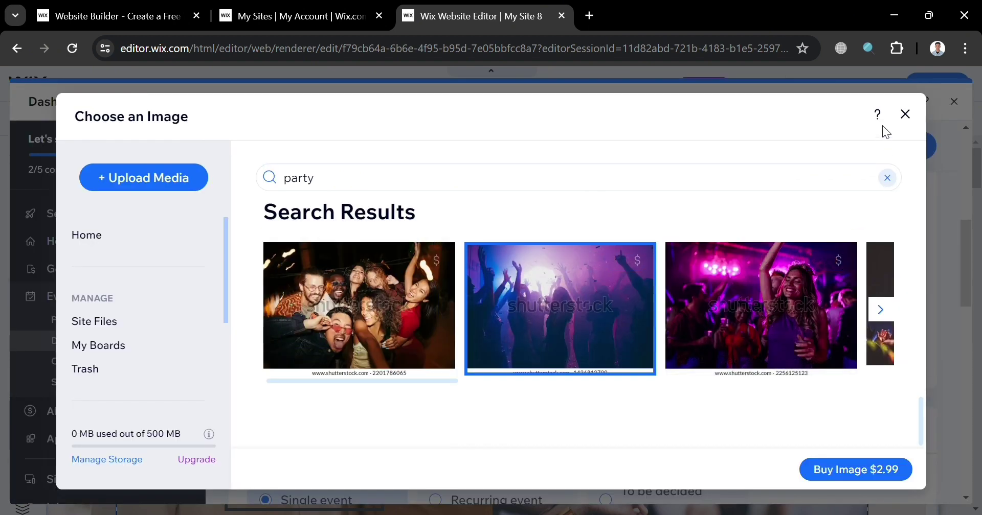
pyautogui.click(915, 119)
# Step: Set the event location to New York, NY, USA and save the event as a draft
pyautogui.scroll(-3, 455, 378)
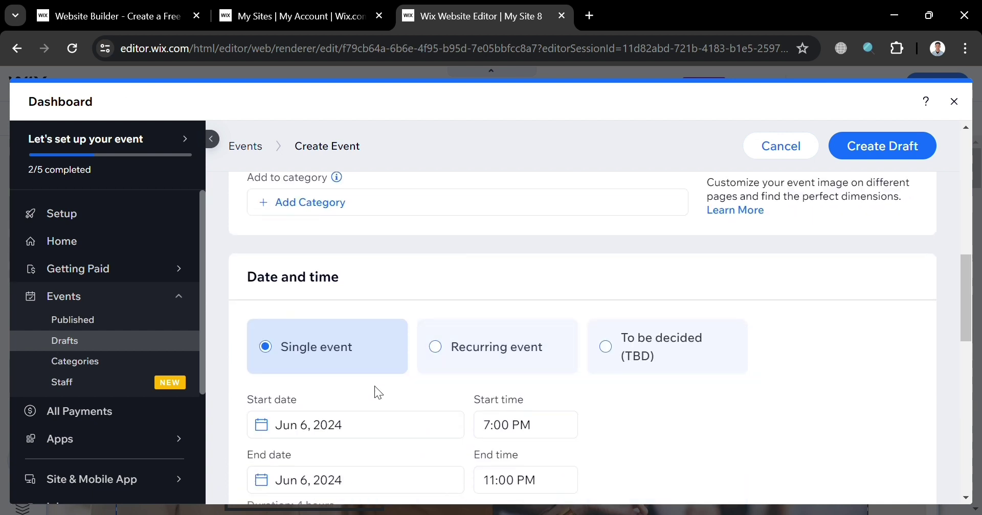
pyautogui.scroll(-3, 469, 381)
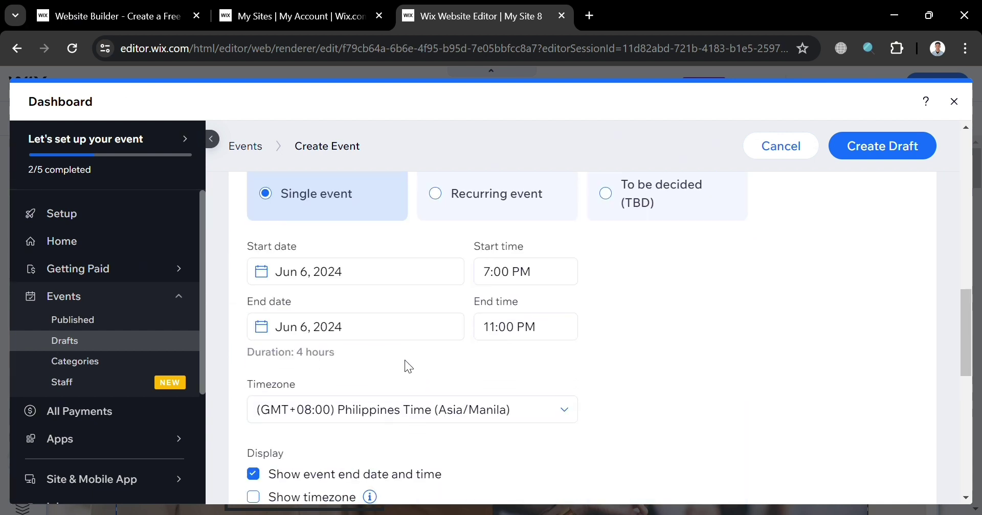
pyautogui.scroll(-2, 403, 340)
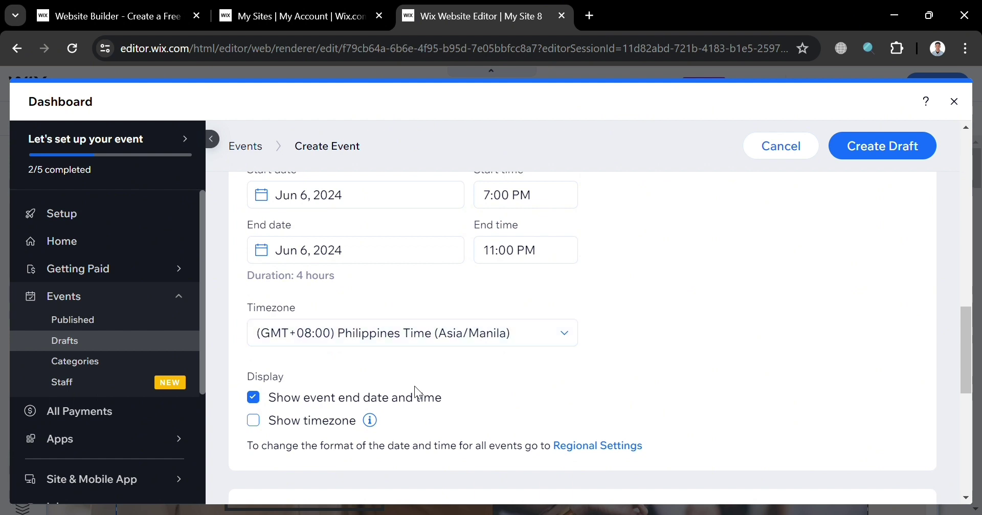
pyautogui.scroll(-3, 512, 375)
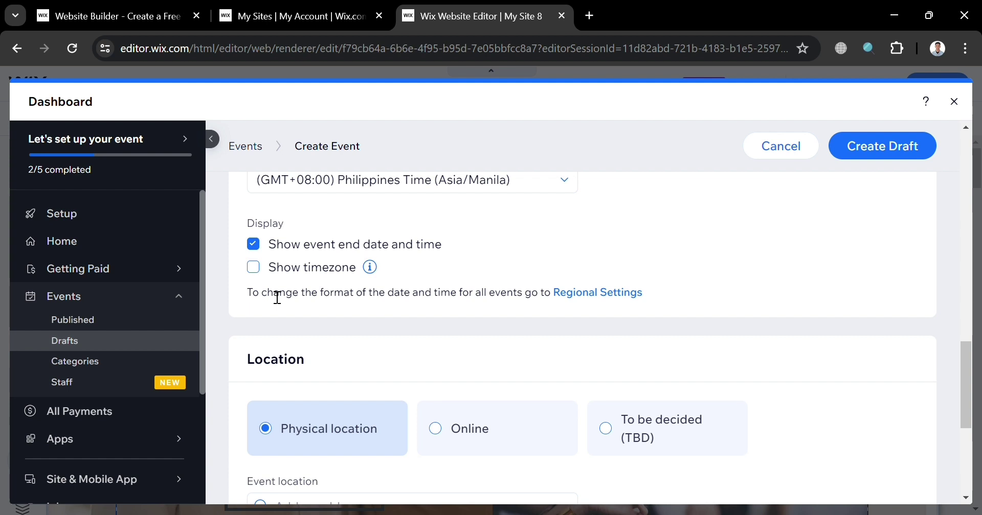
pyautogui.scroll(-2, 335, 423)
pyautogui.scroll(-2, 404, 399)
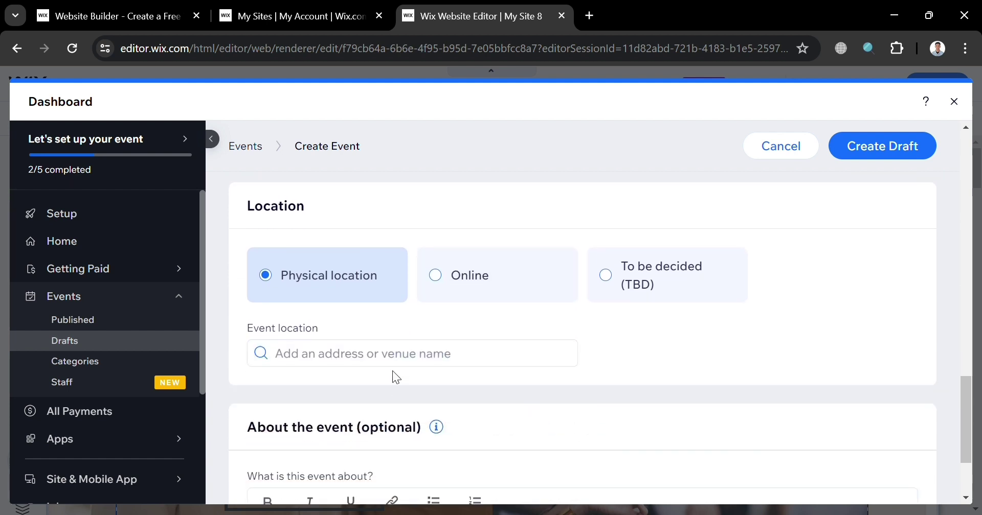
pyautogui.scroll(-2, 420, 352)
pyautogui.scroll(-1, 416, 353)
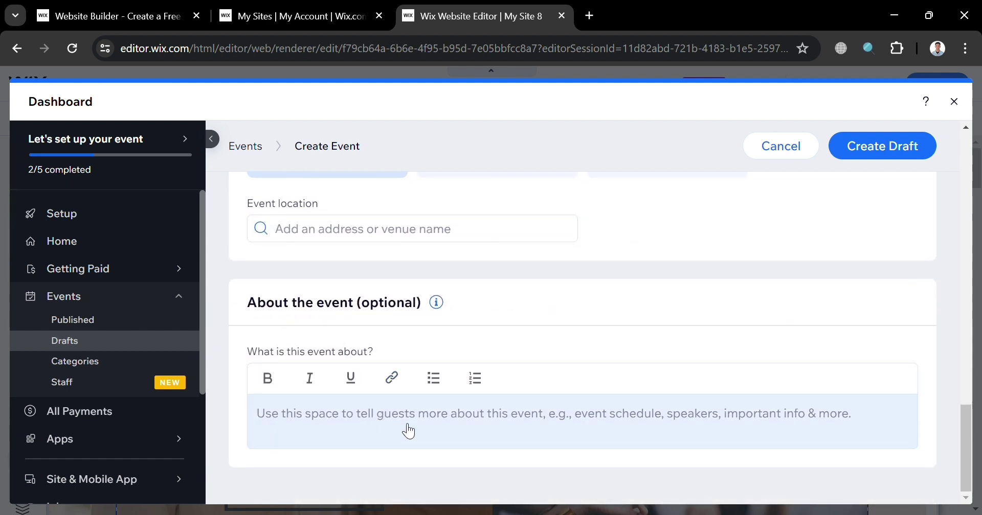
pyautogui.click(889, 147)
pyautogui.click(392, 320)
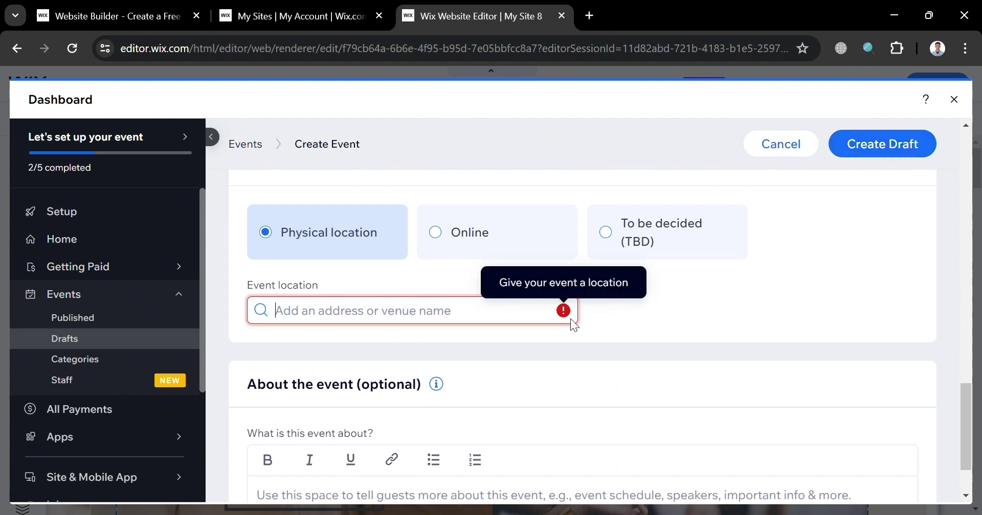
pyautogui.write('New york')
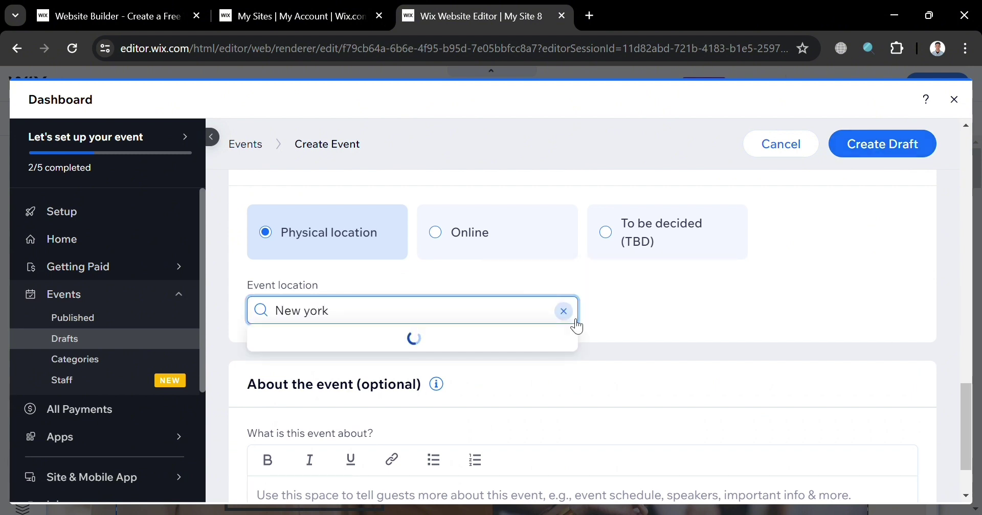
pyautogui.click(452, 354)
pyautogui.click(931, 153)
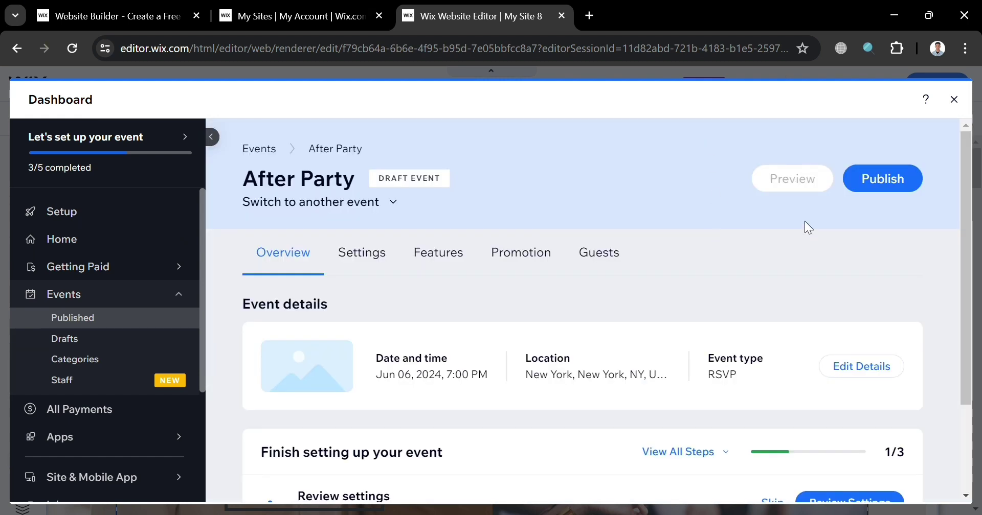
# Step: Review and publish the After Party event, then close the Events dashboard
pyautogui.scroll(-3, 516, 251)
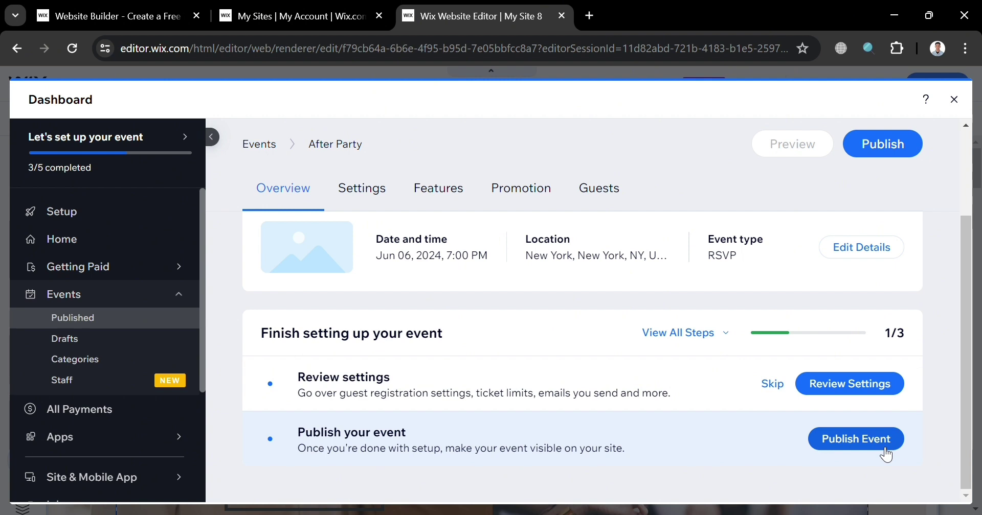
pyautogui.scroll(3, 874, 383)
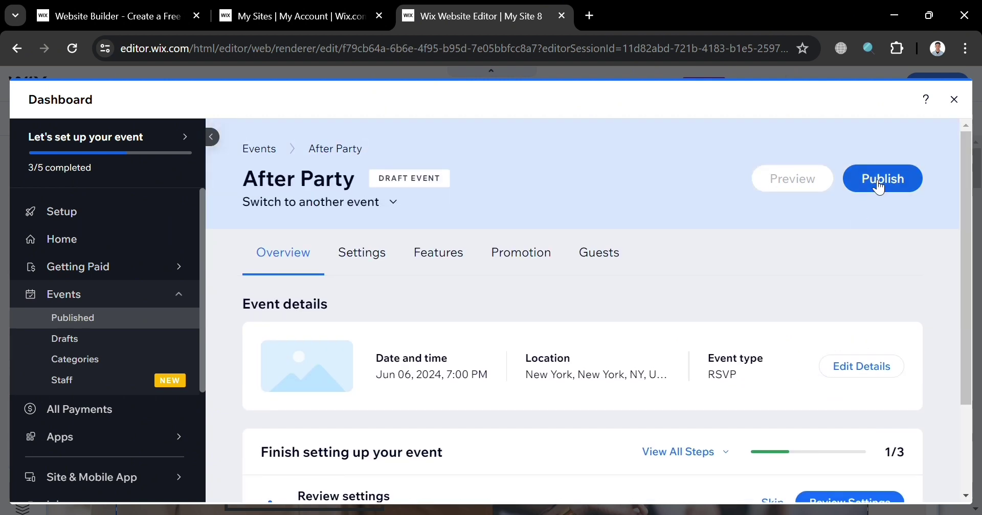
pyautogui.click(894, 194)
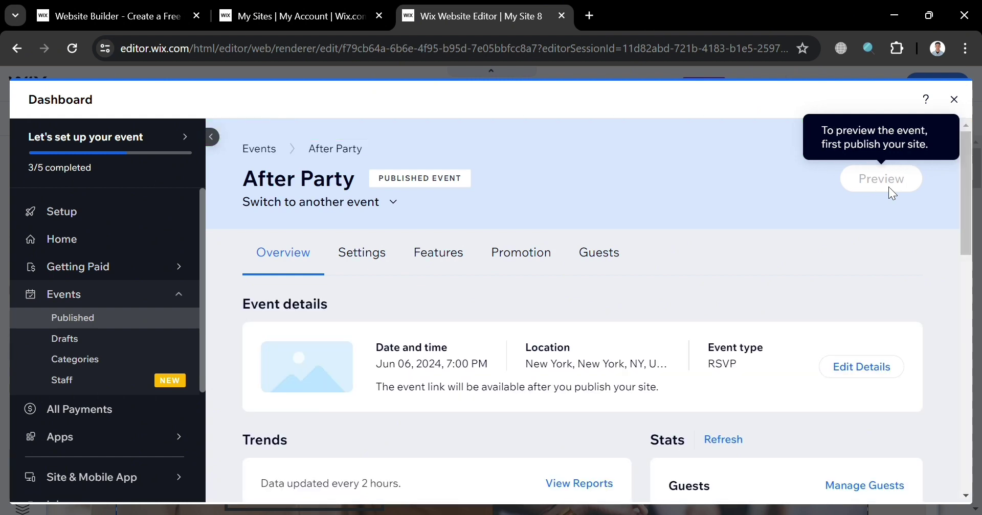
pyautogui.click(953, 99)
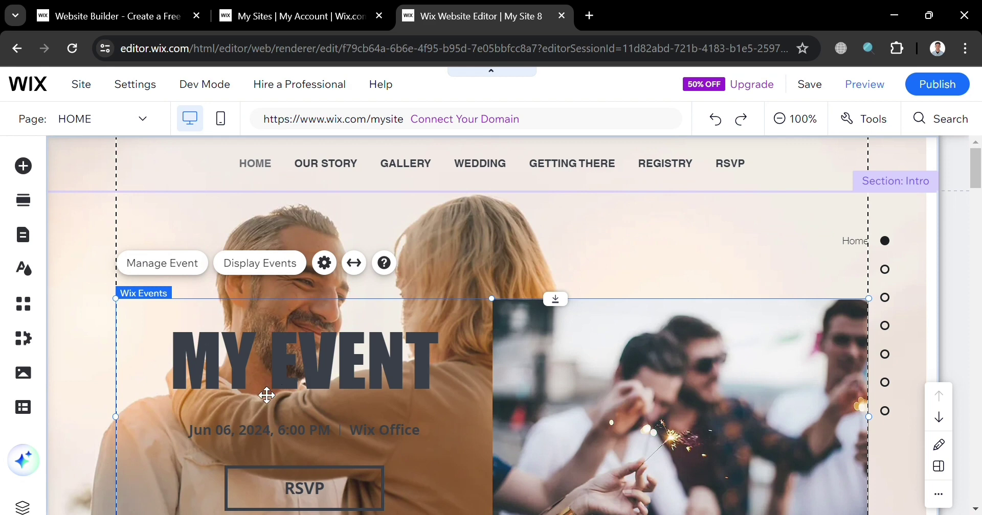
# Step: Check the After Party event widget on the canvas, view the pages list, and open Add Elements
pyautogui.scroll(-3, 755, 284)
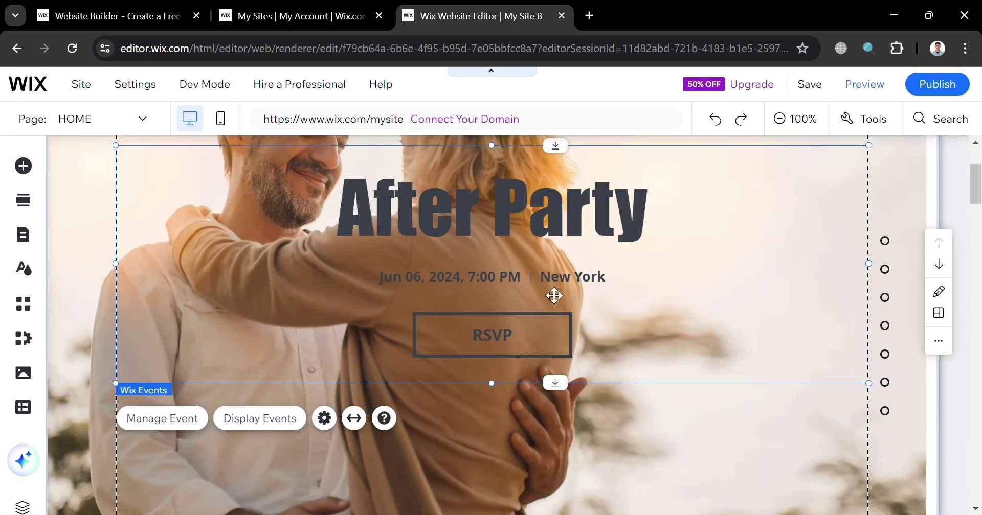
pyautogui.scroll(3, 508, 333)
pyautogui.scroll(-3, 511, 335)
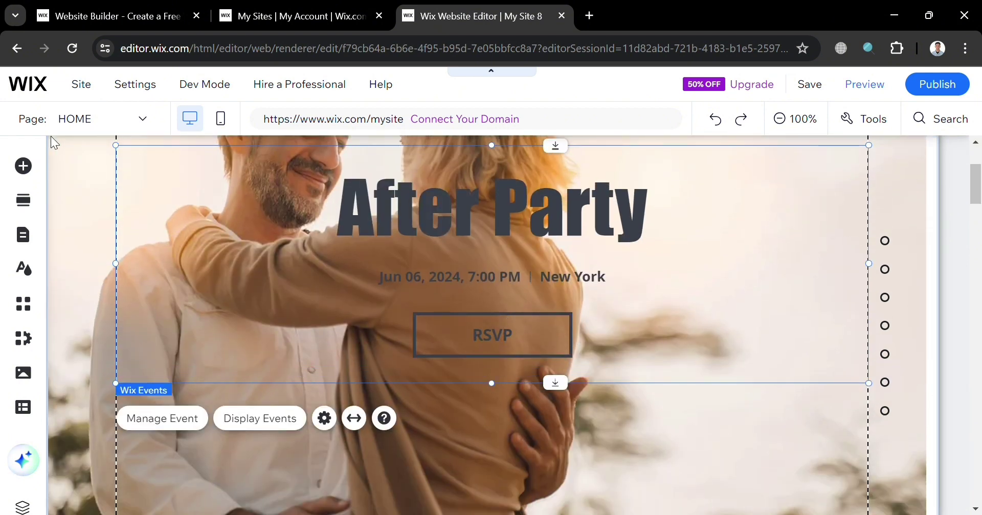
pyautogui.click(143, 121)
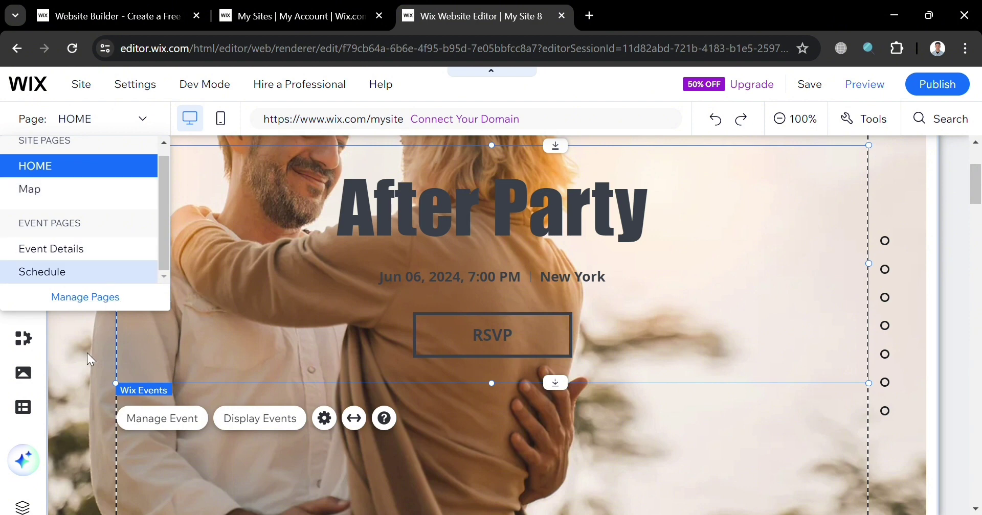
pyautogui.click(23, 166)
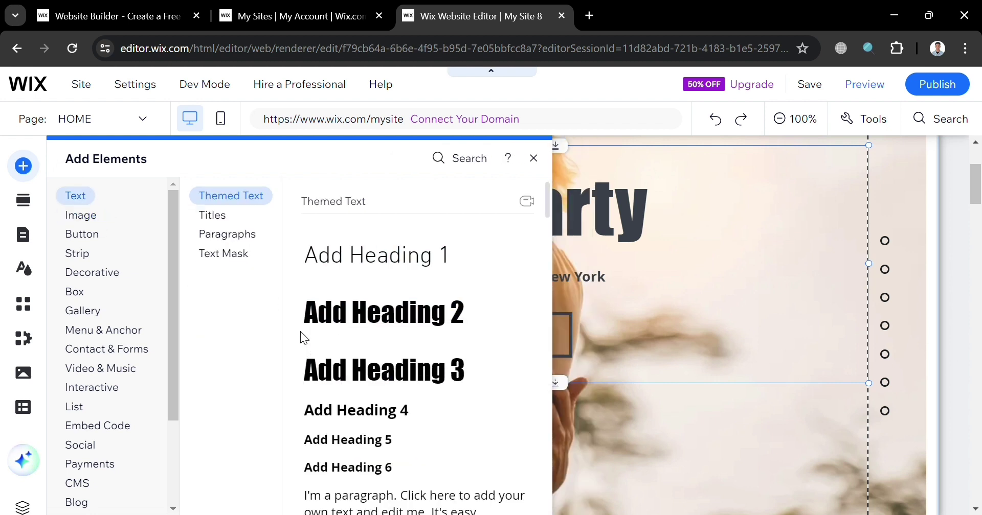
# Step: Browse the text, image, button, section and site-pages panels without adding anything
pyautogui.click(223, 253)
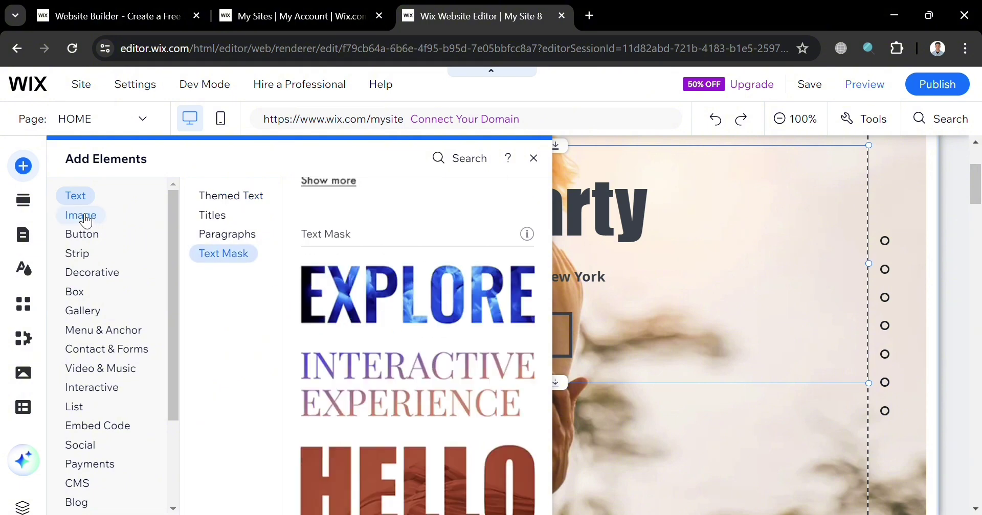
pyautogui.click(84, 217)
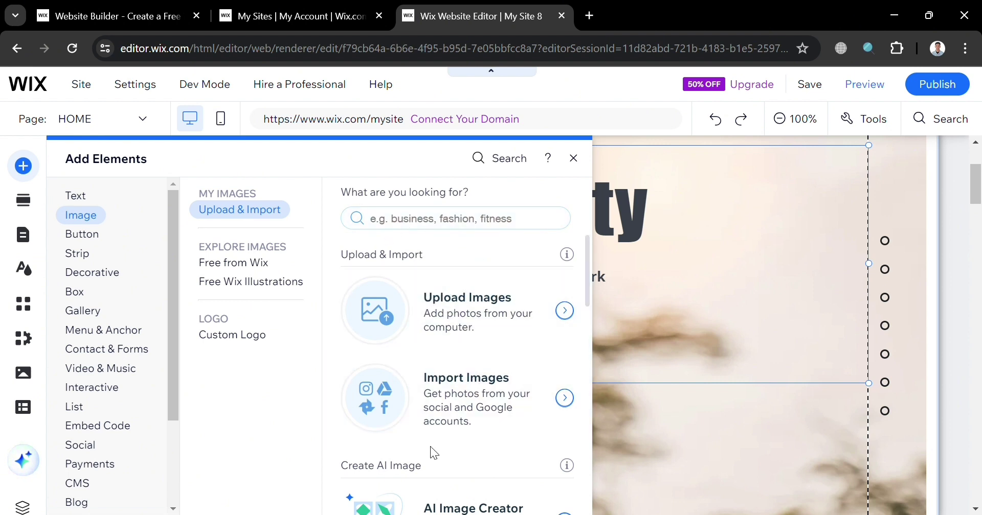
pyautogui.click(92, 235)
pyautogui.click(22, 200)
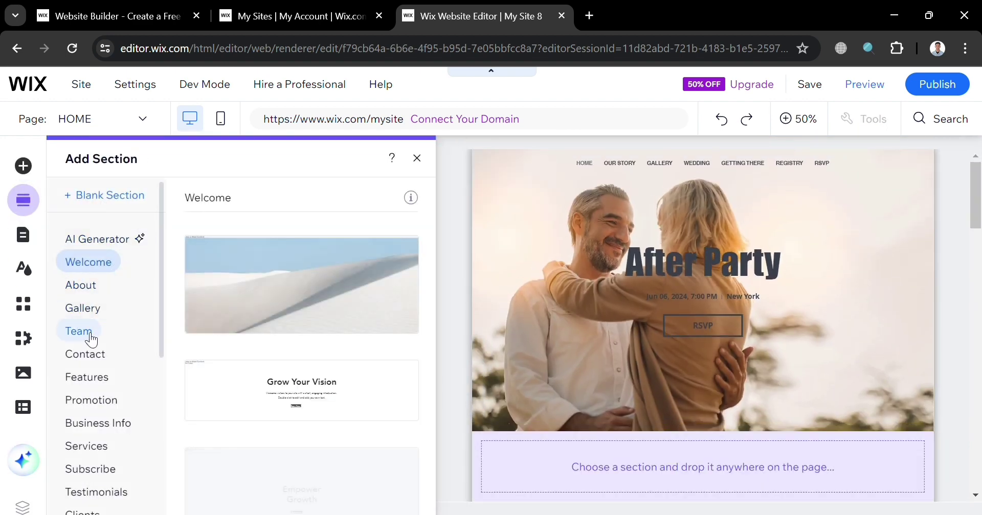
pyautogui.click(31, 249)
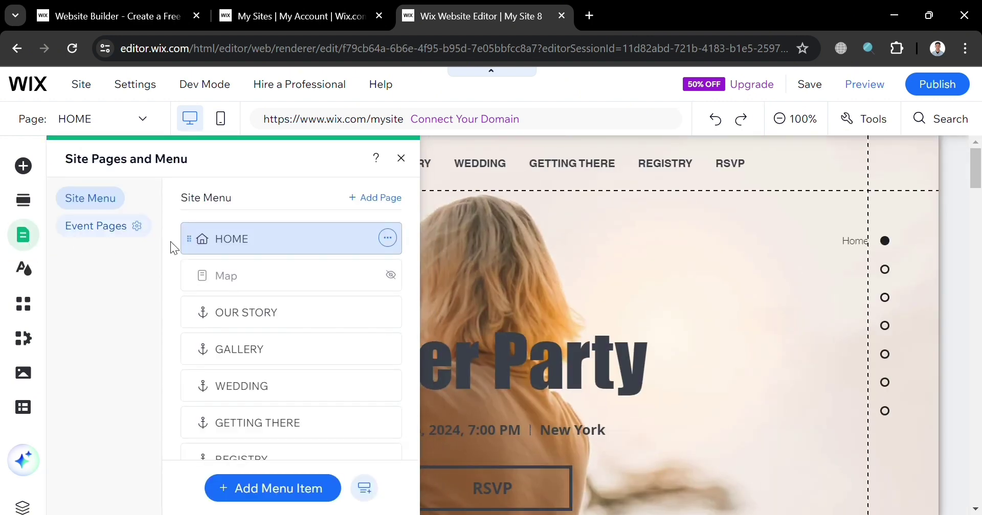
pyautogui.scroll(-2, 266, 350)
pyautogui.scroll(2, 297, 290)
pyautogui.click(401, 160)
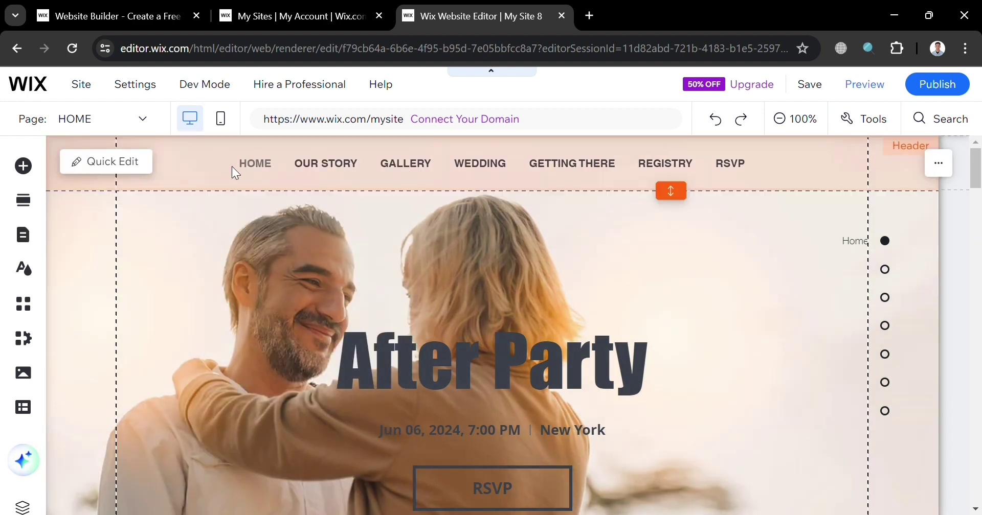
# Step: Open Quick Edit on the site header menu, then close it unchanged
pyautogui.click(232, 167)
pyautogui.click(101, 166)
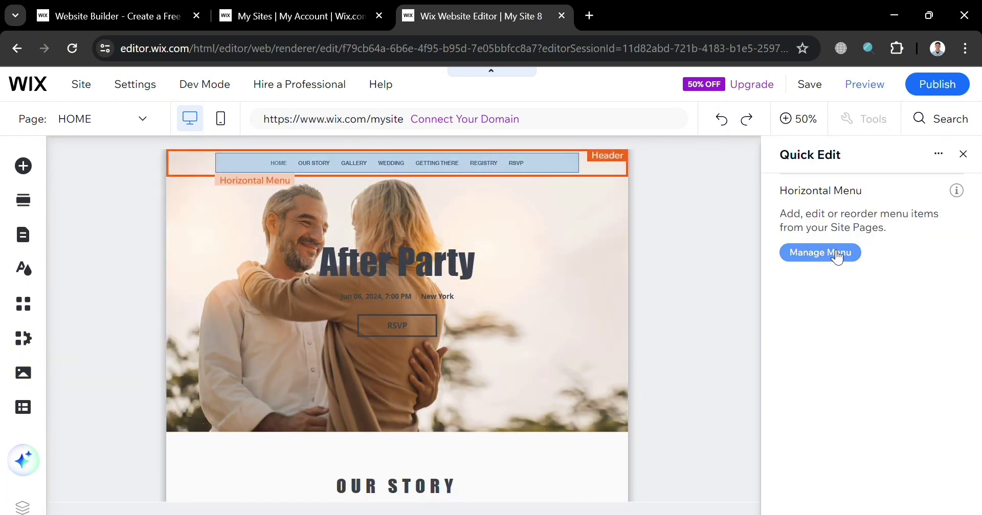
pyautogui.click(972, 158)
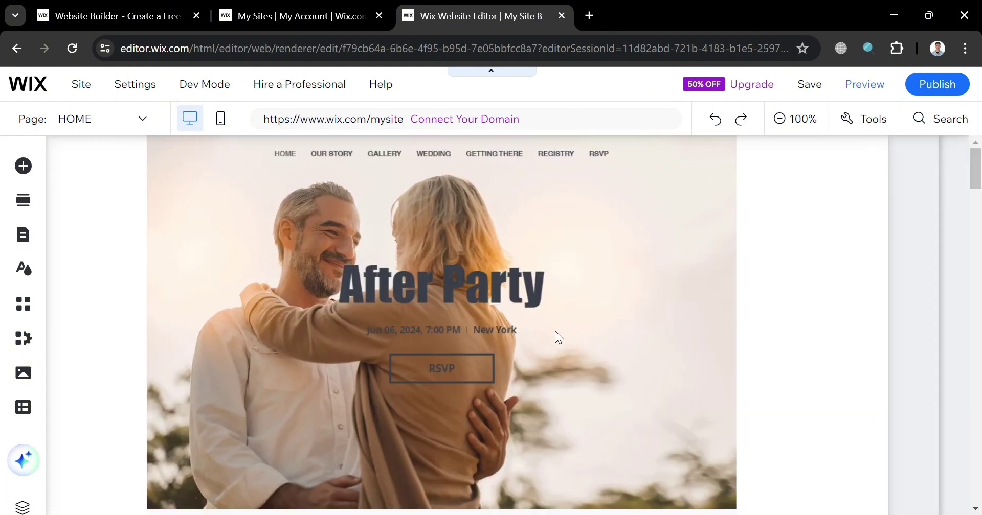
pyautogui.scroll(-5, 557, 331)
pyautogui.scroll(2, 559, 339)
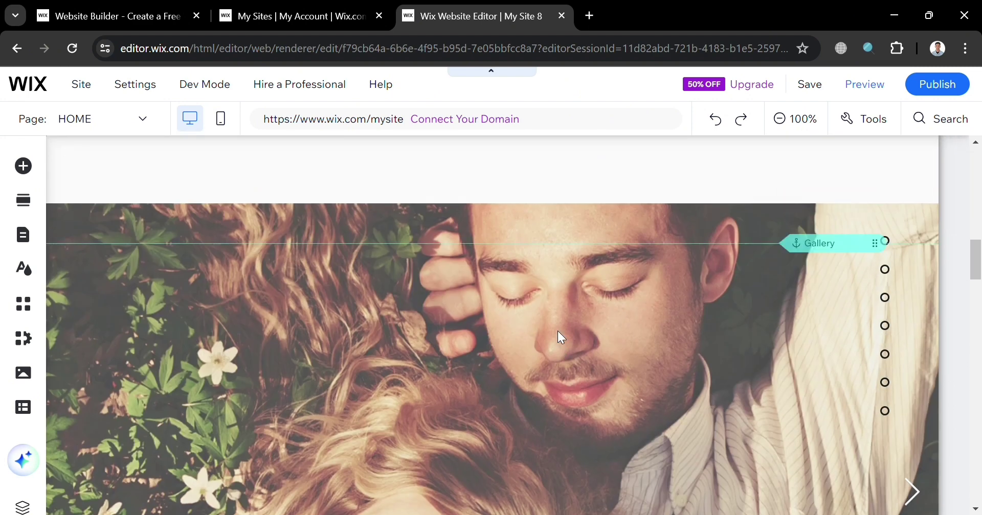
pyautogui.scroll(-2, 553, 330)
# Step: Change the OUR STORY paragraph font from Open Sans to Overlock
pyautogui.doubleClick(515, 398)
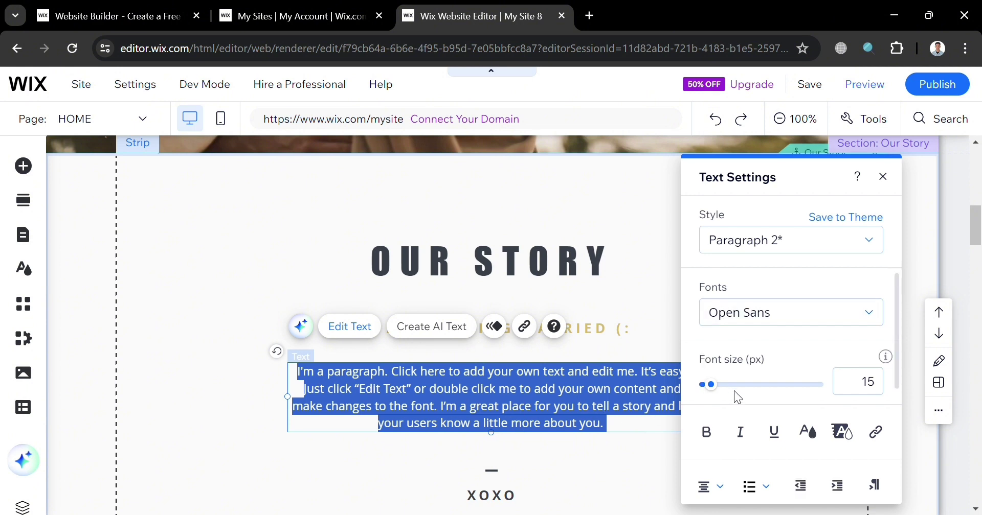
pyautogui.click(817, 321)
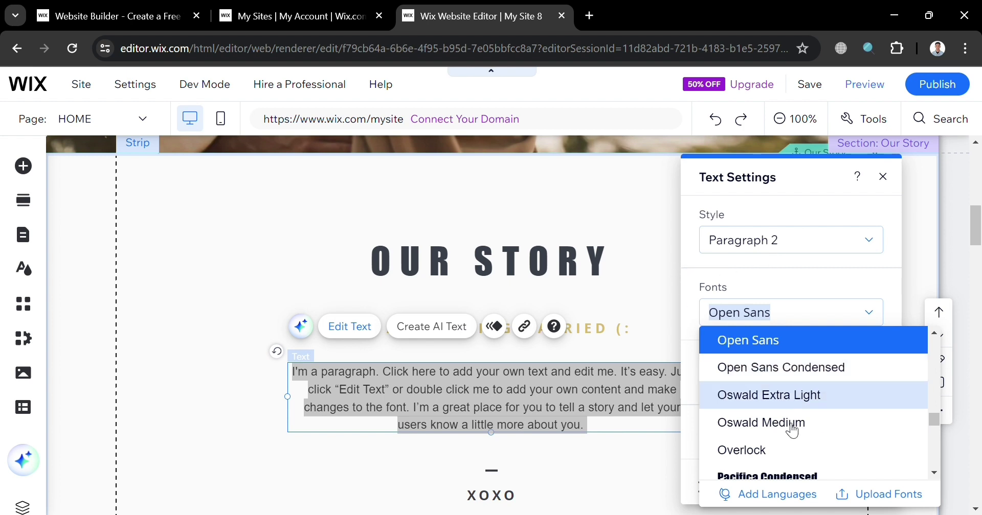
pyautogui.click(804, 448)
pyautogui.scroll(-4, 788, 431)
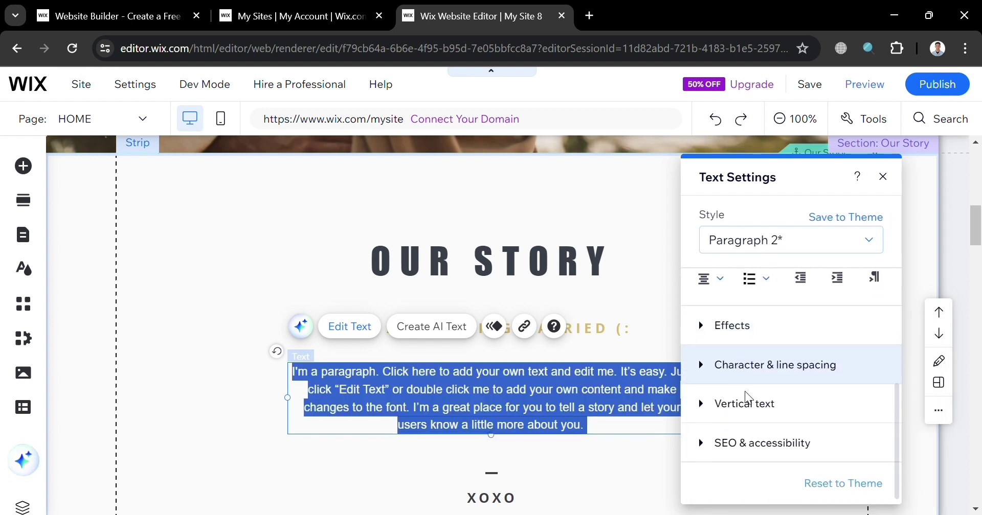
pyautogui.click(603, 328)
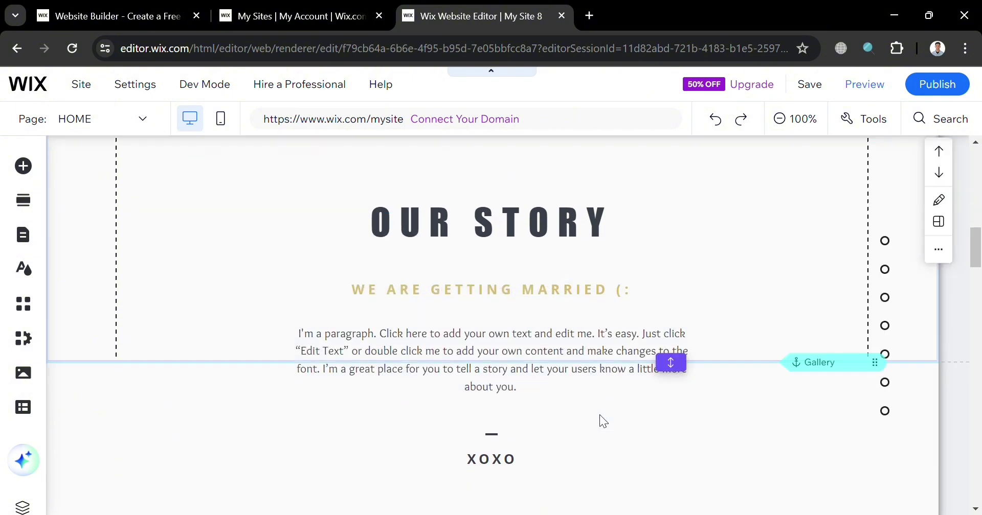
pyautogui.scroll(10, 599, 415)
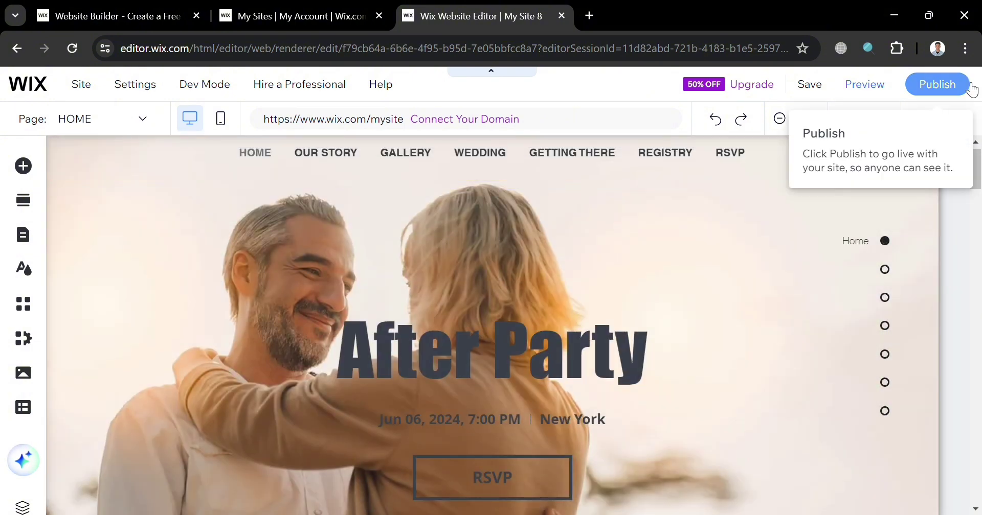
# Step: Publish the site and review the live After Party home page in its own tab
pyautogui.click(969, 86)
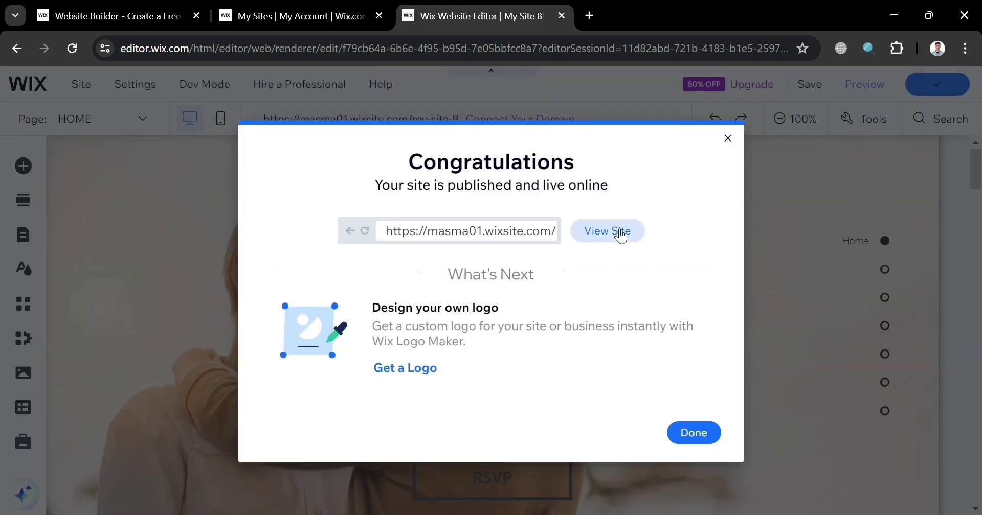
pyautogui.click(615, 230)
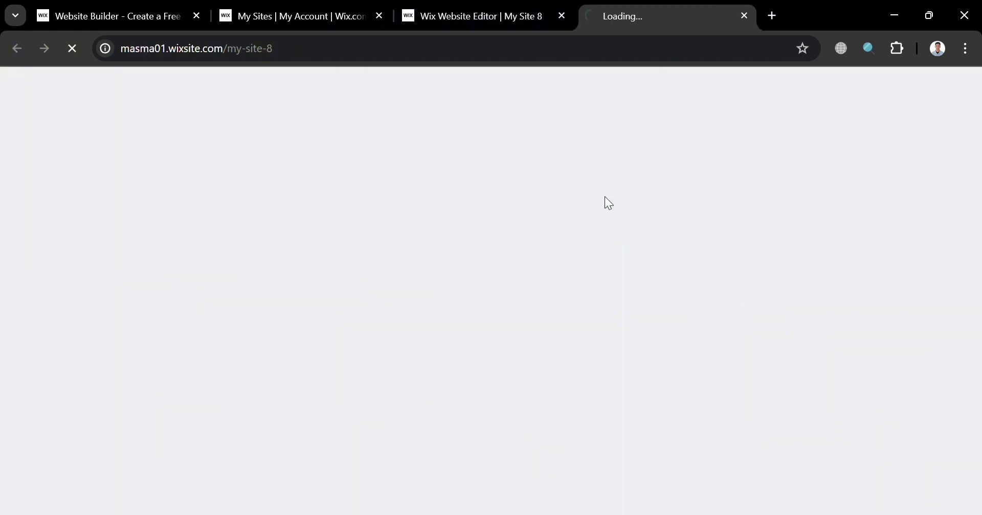
pyautogui.click(494, 7)
pyautogui.click(728, 139)
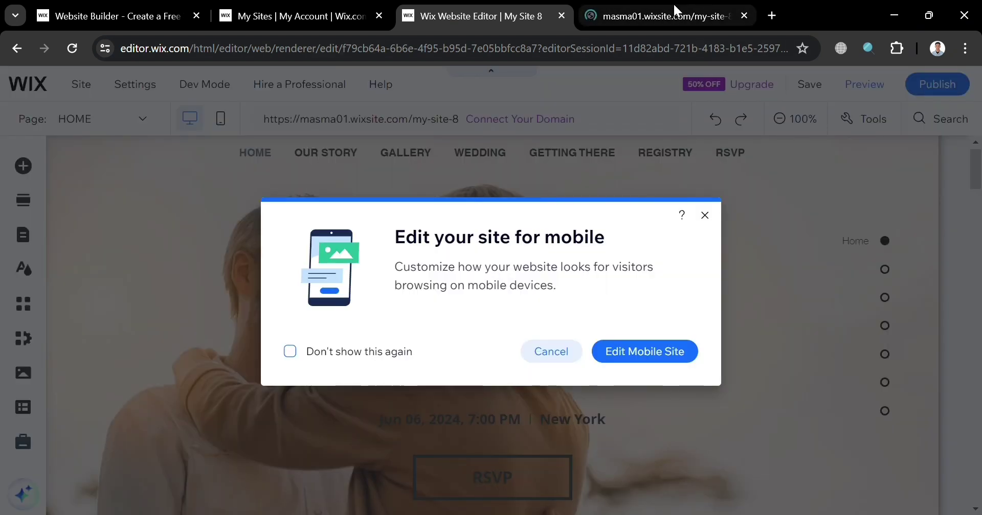
pyautogui.click(673, 7)
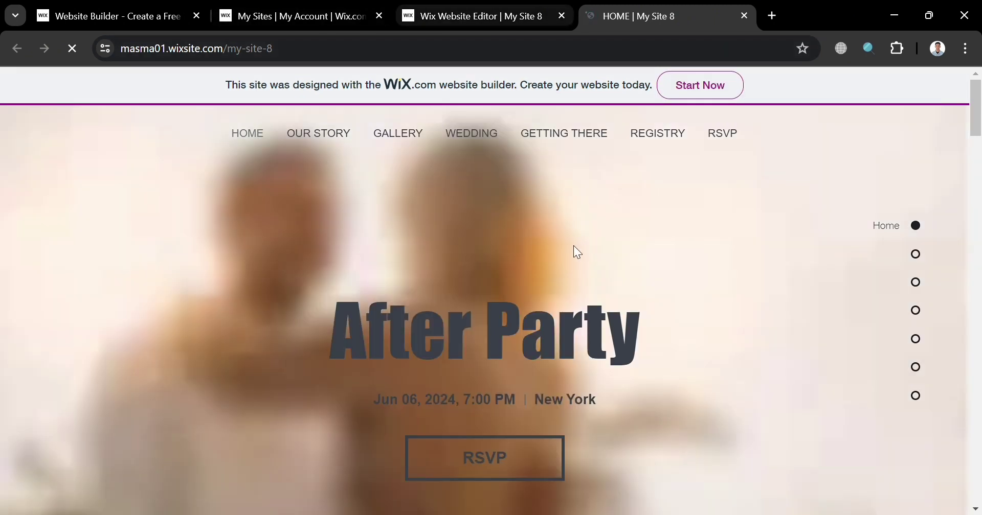
pyautogui.scroll(-3, 585, 352)
pyautogui.scroll(3, 581, 346)
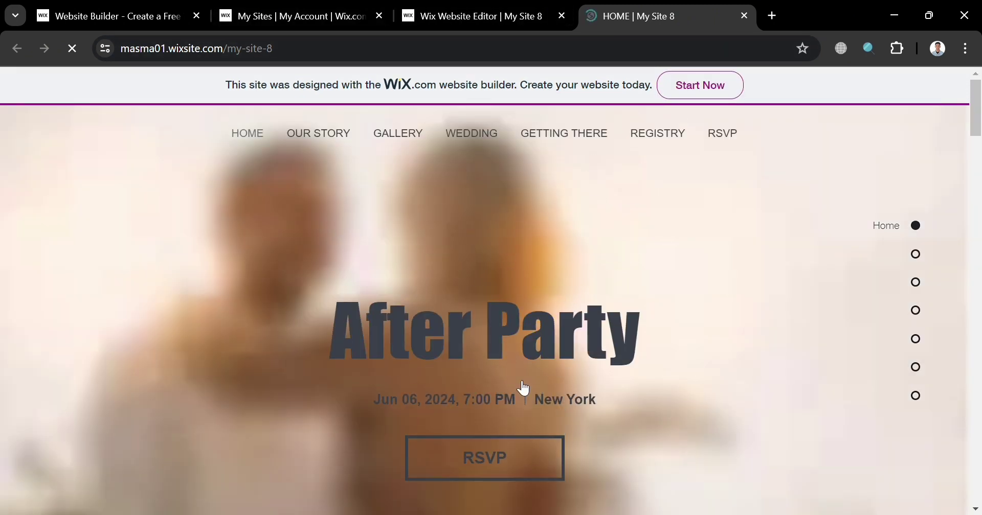
pyautogui.click(522, 7)
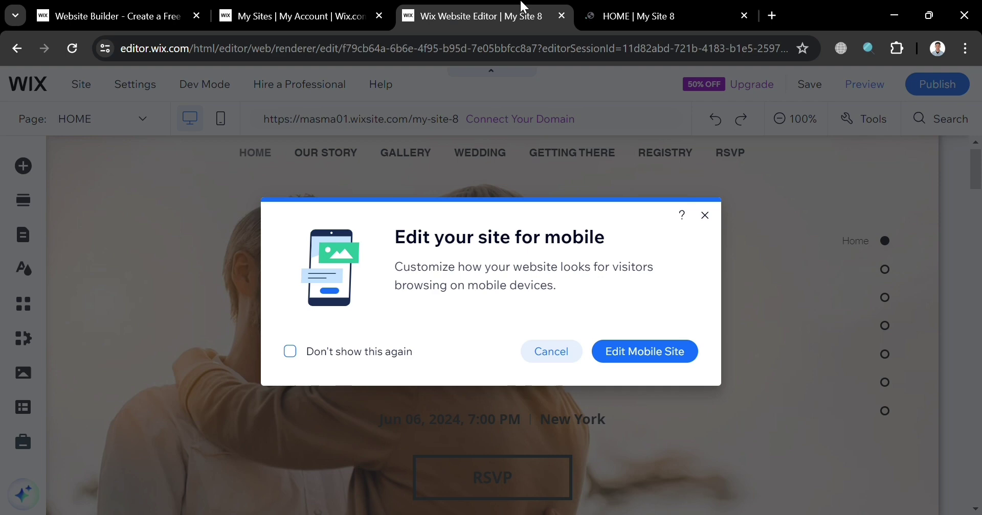
# Step: Dismiss the mobile prompt, view the Premium plans via Upgrade & Save 50%, and return to the live site
pyautogui.click(705, 215)
pyautogui.moveTo(722, 66)
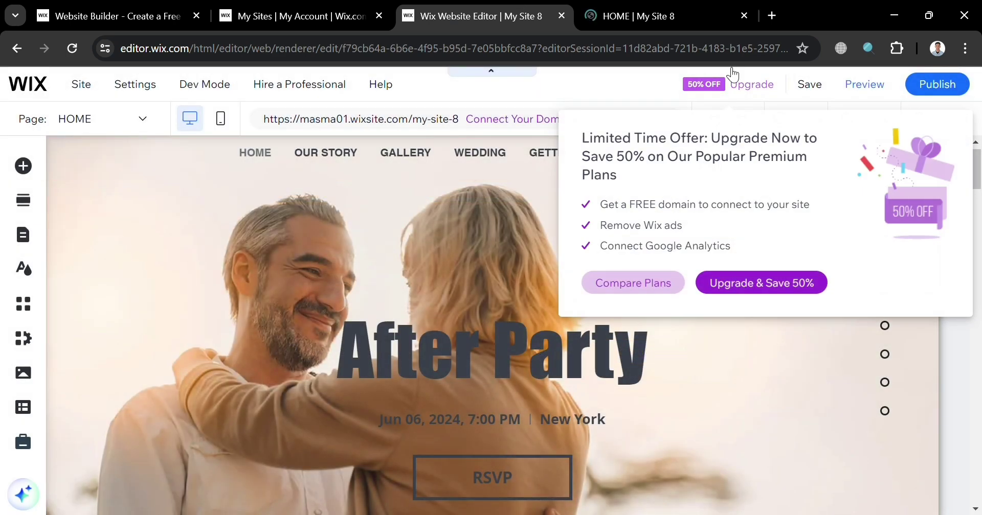
pyautogui.click(767, 285)
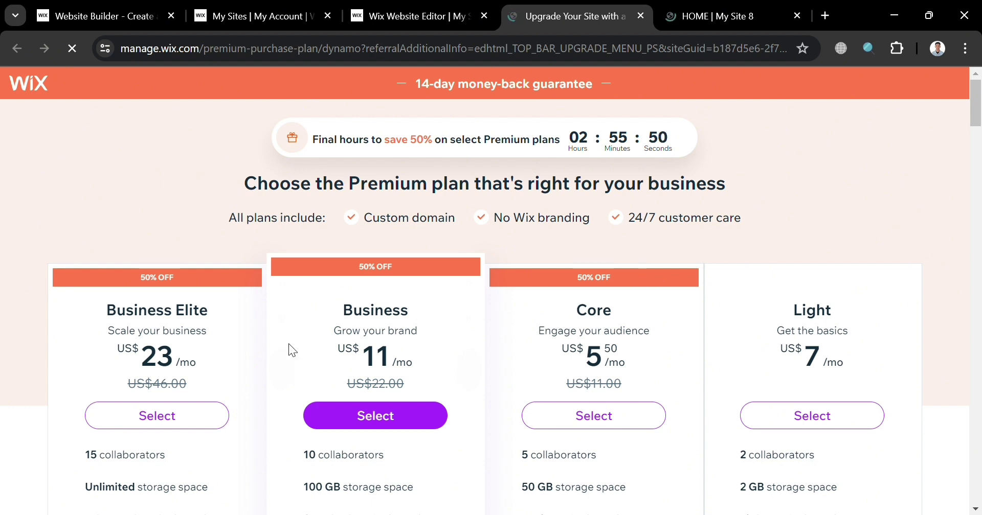
pyautogui.scroll(-2, 618, 349)
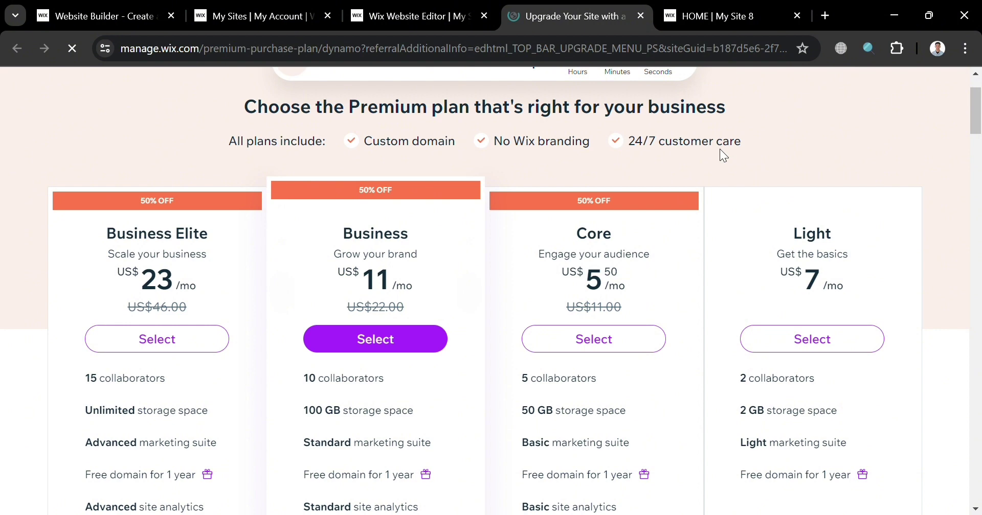
pyautogui.click(749, 10)
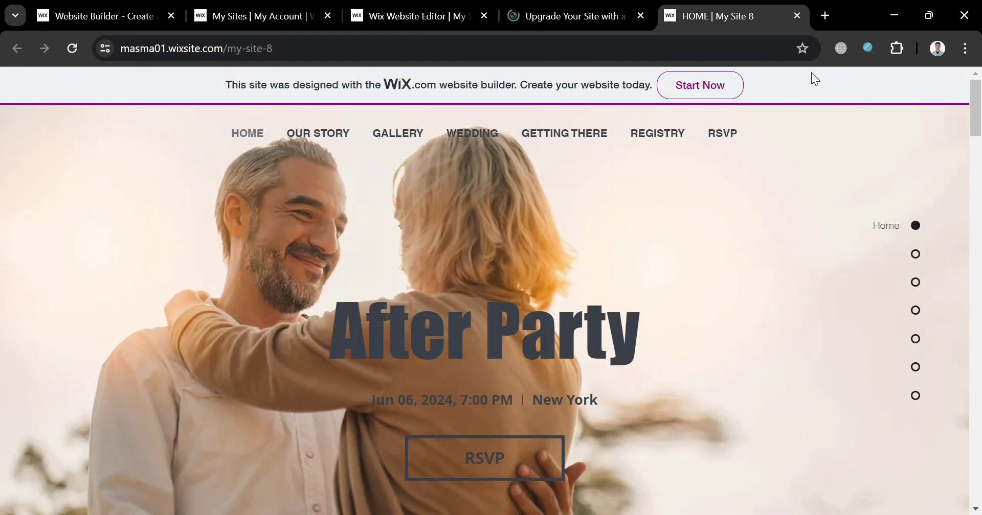